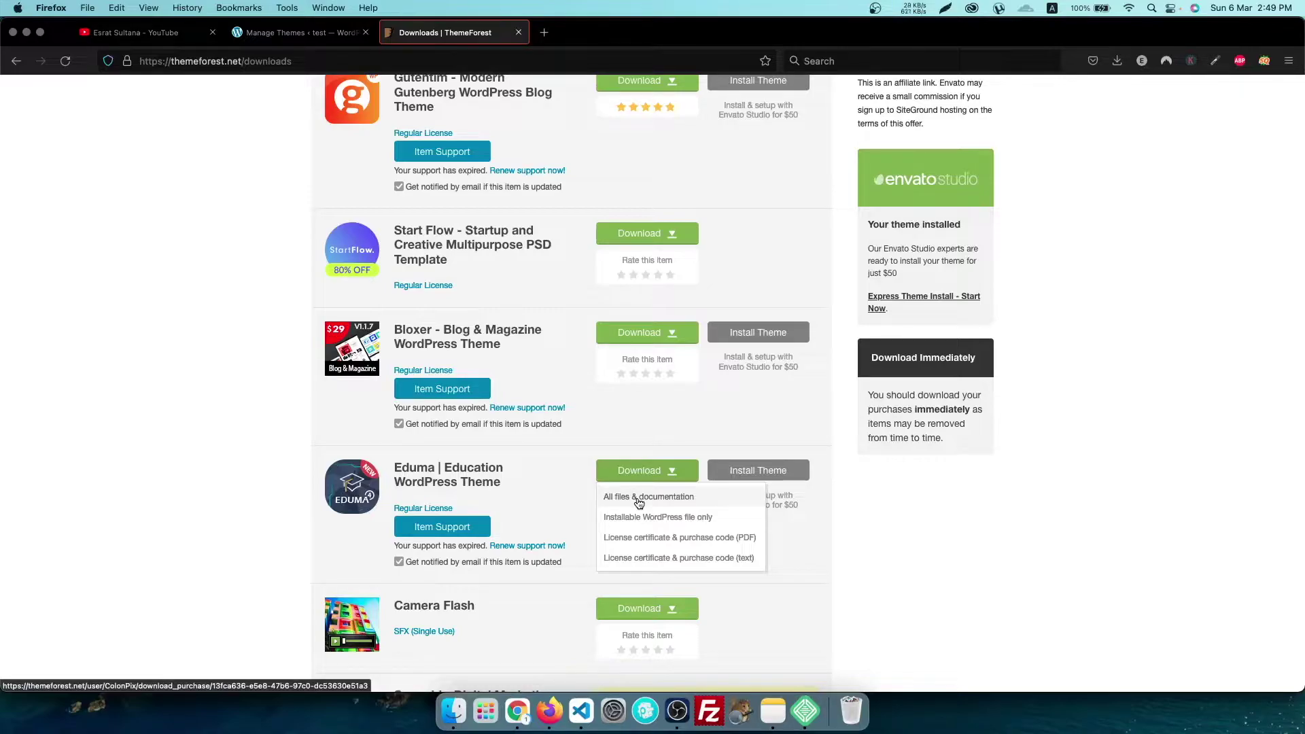
Download the installable WordPress file of the Gutentim theme from the ThemeForest downloads and save it.
scroll(664, 427, up, 3)
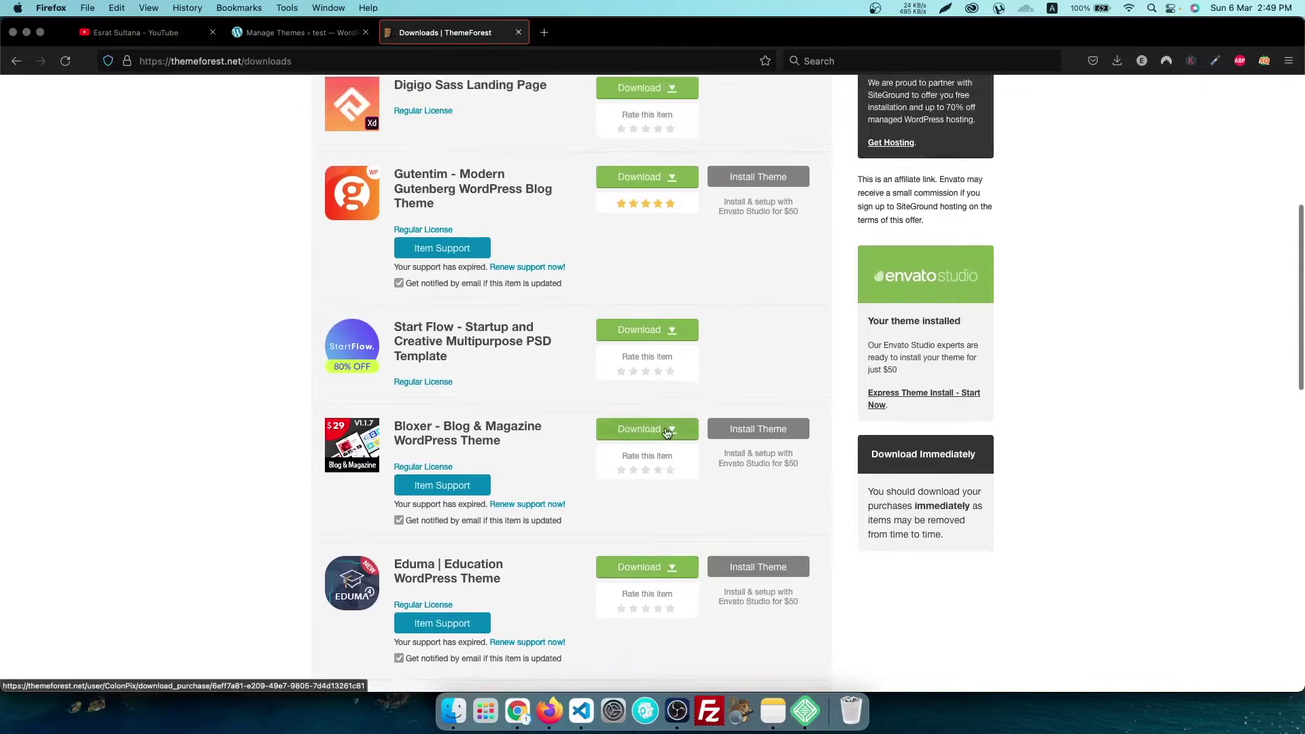
scroll(667, 432, up, 3)
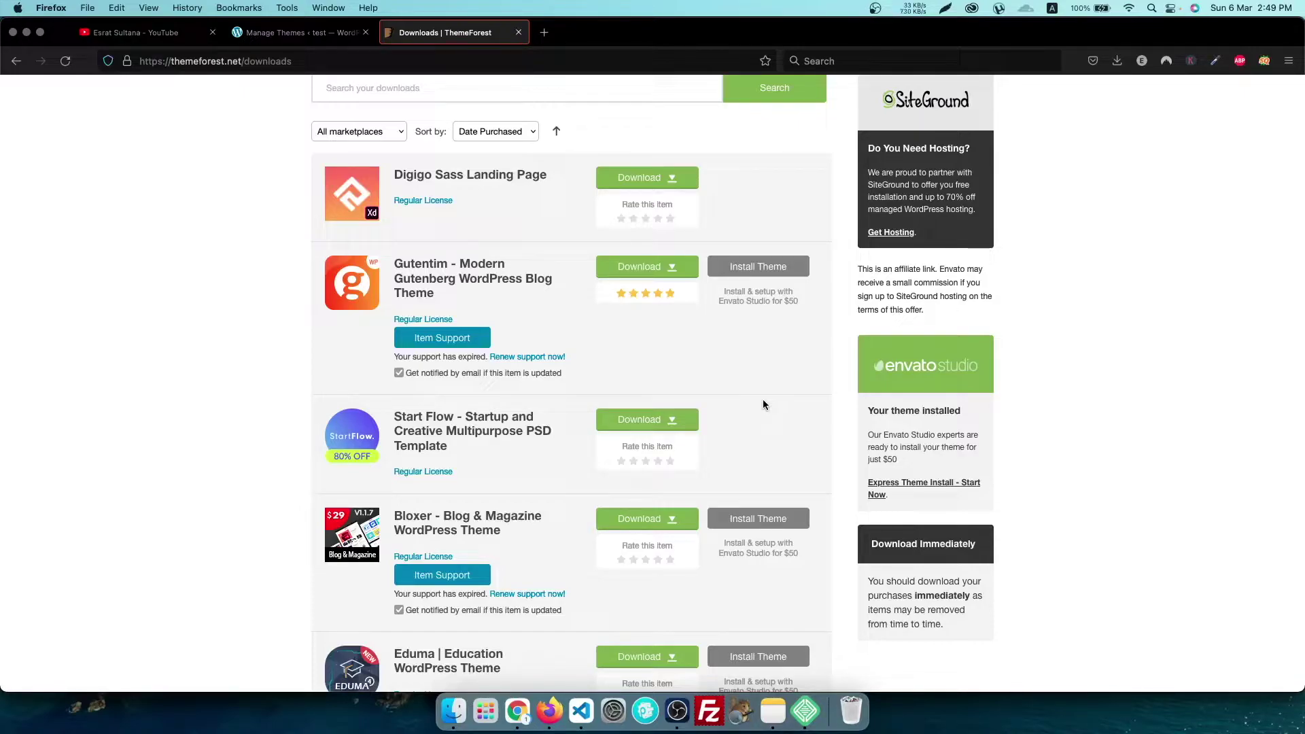
scroll(762, 405, up, 3)
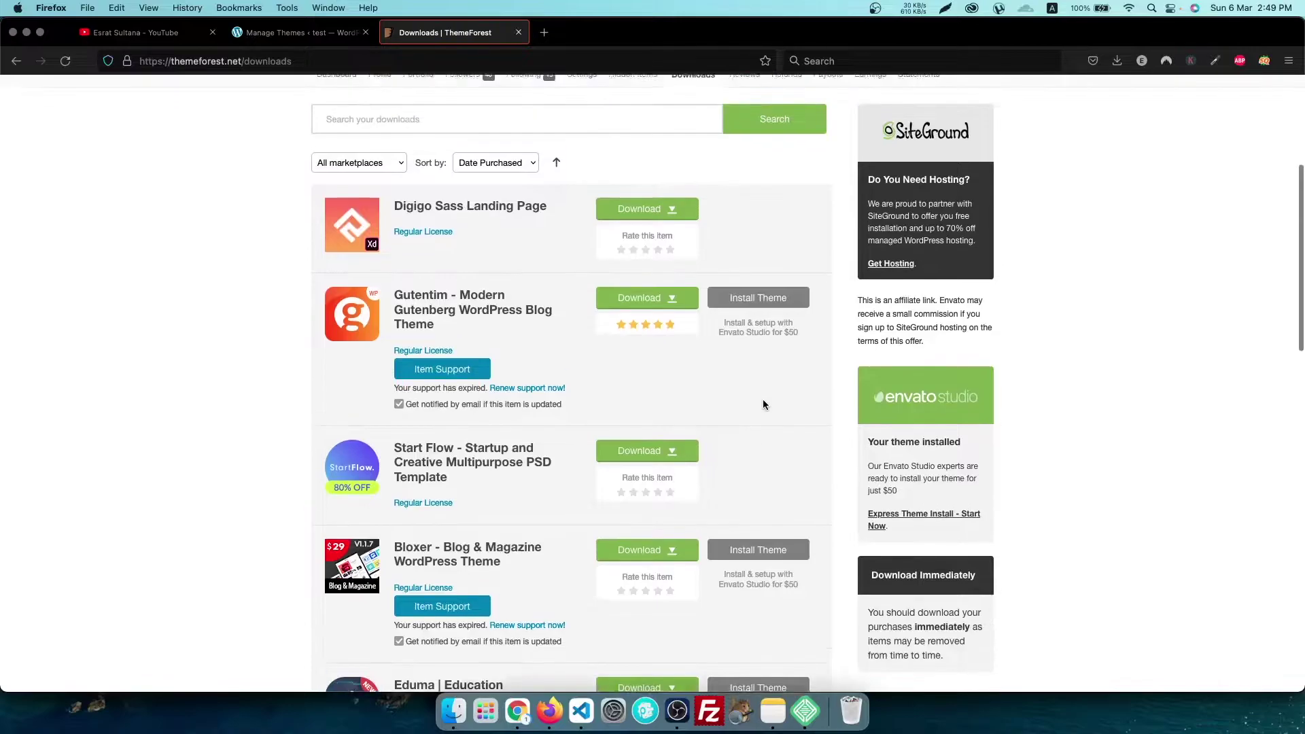
scroll(788, 350, up, 1)
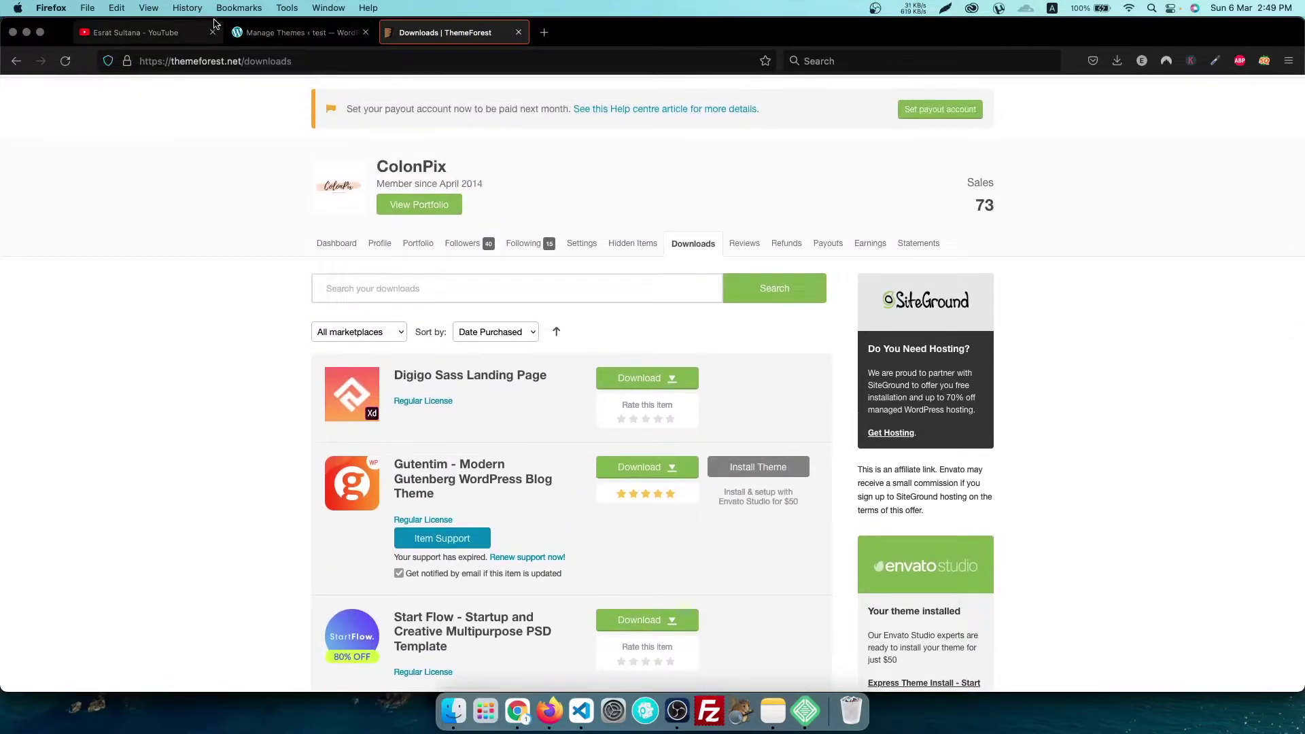
click(299, 33)
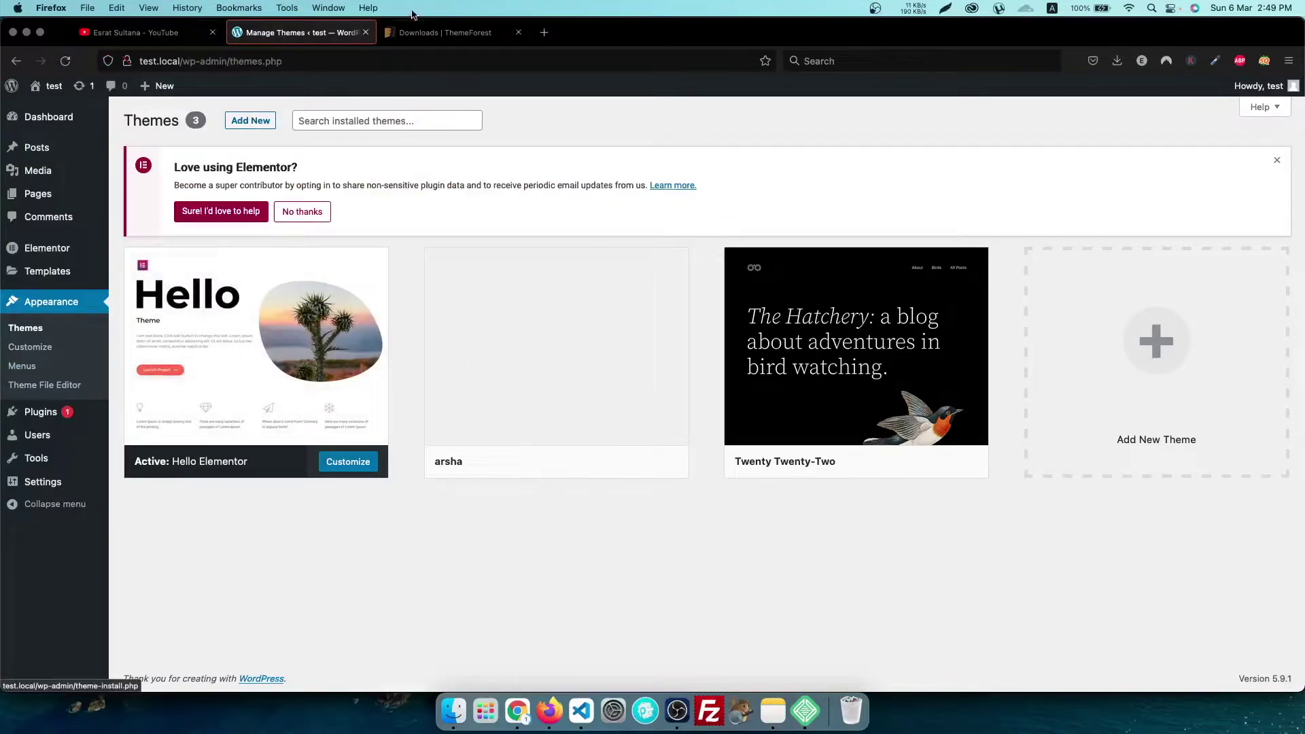
click(445, 32)
click(663, 478)
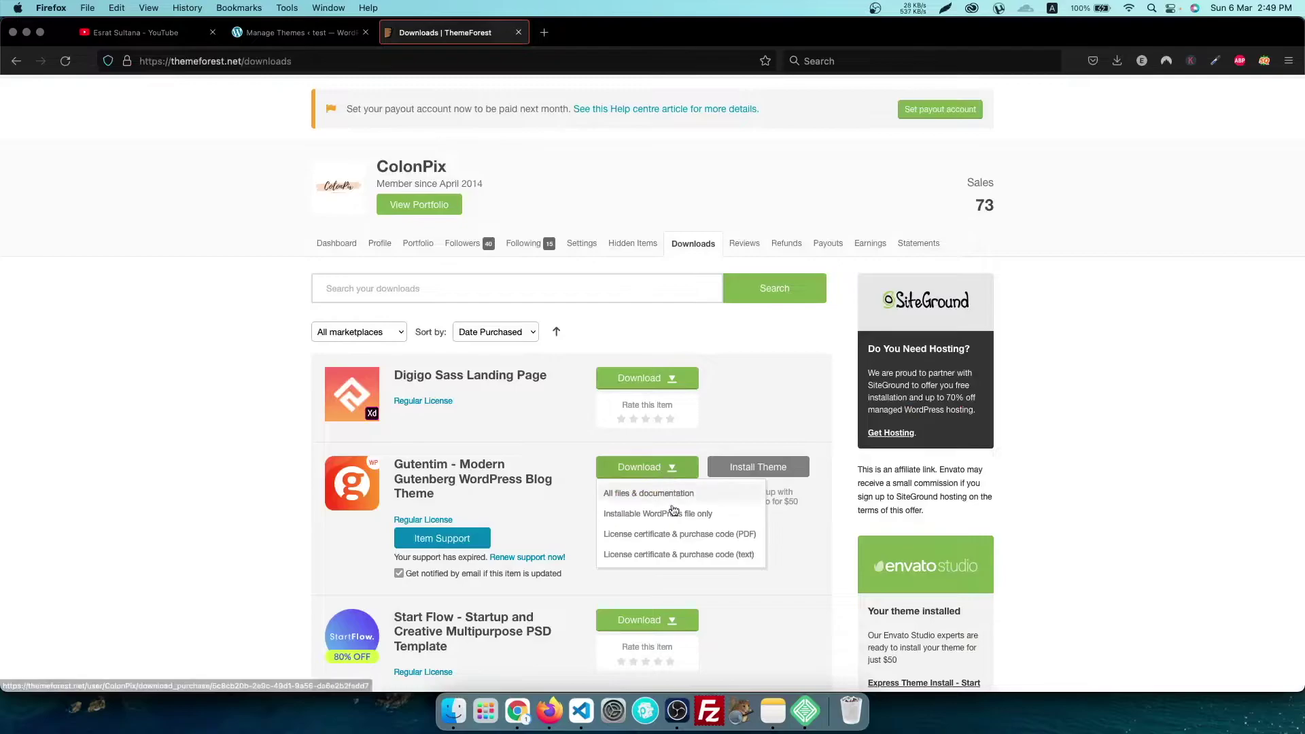
click(654, 518)
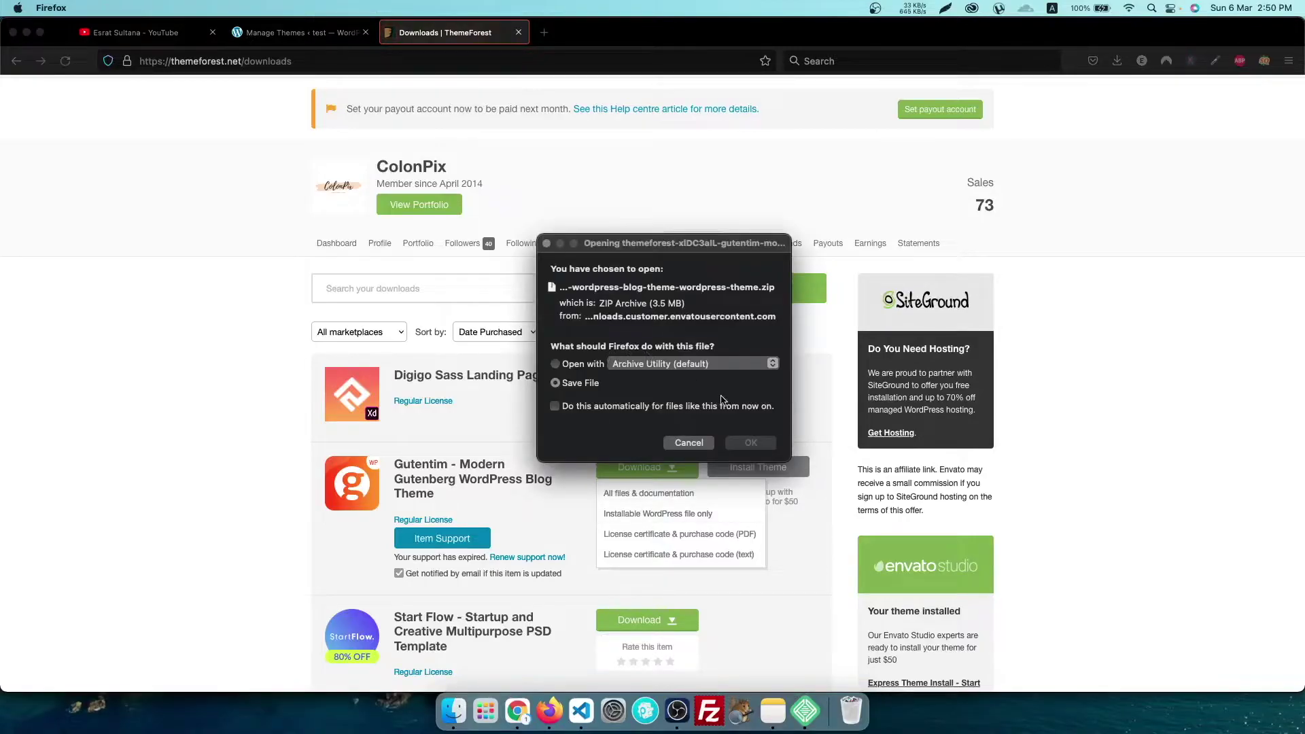
click(746, 443)
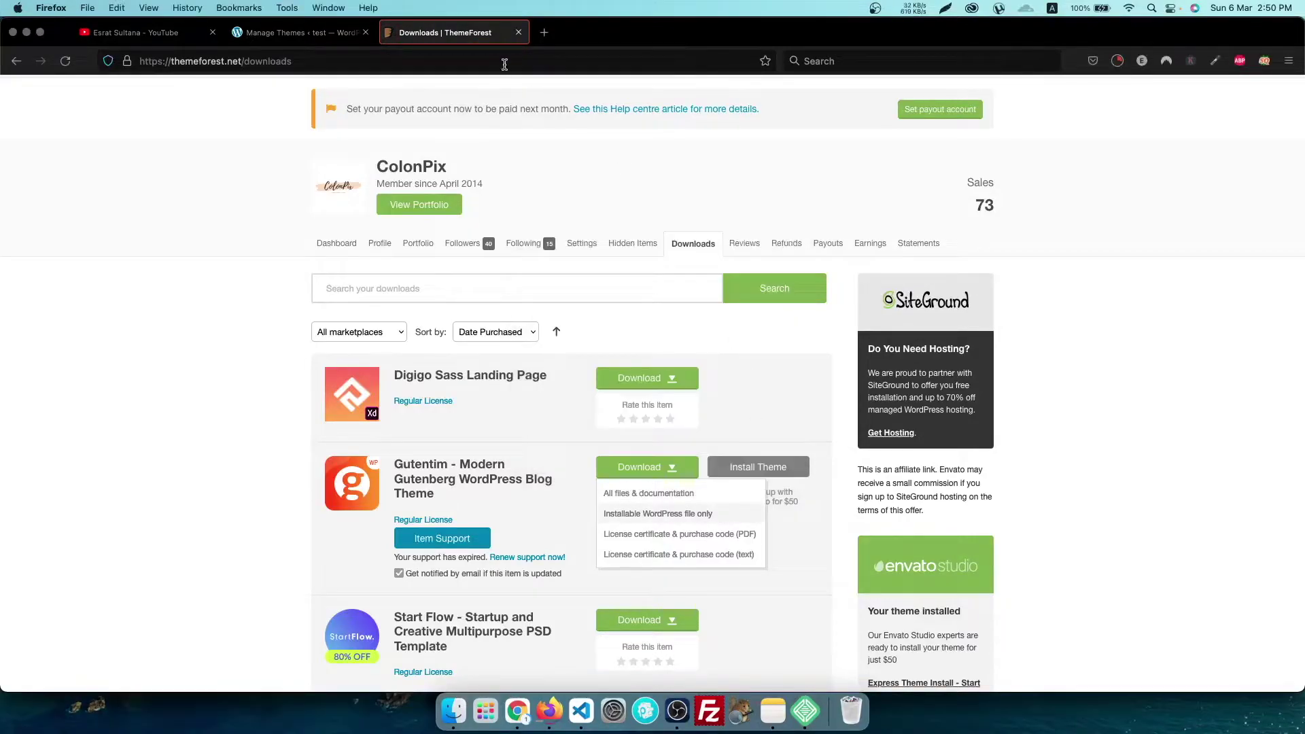
Upload the downloaded Gutentim theme zip to the WordPress test site, install it and activate it.
click(278, 40)
click(236, 126)
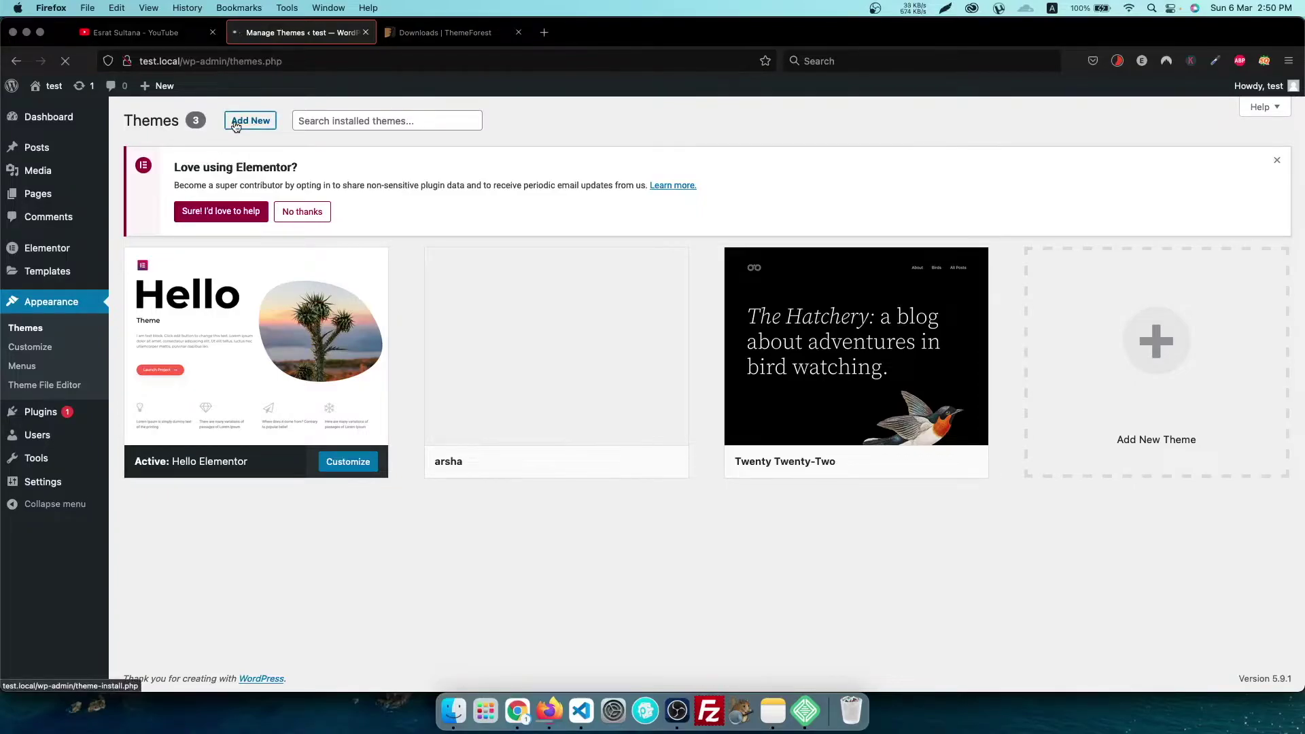
click(261, 126)
click(629, 348)
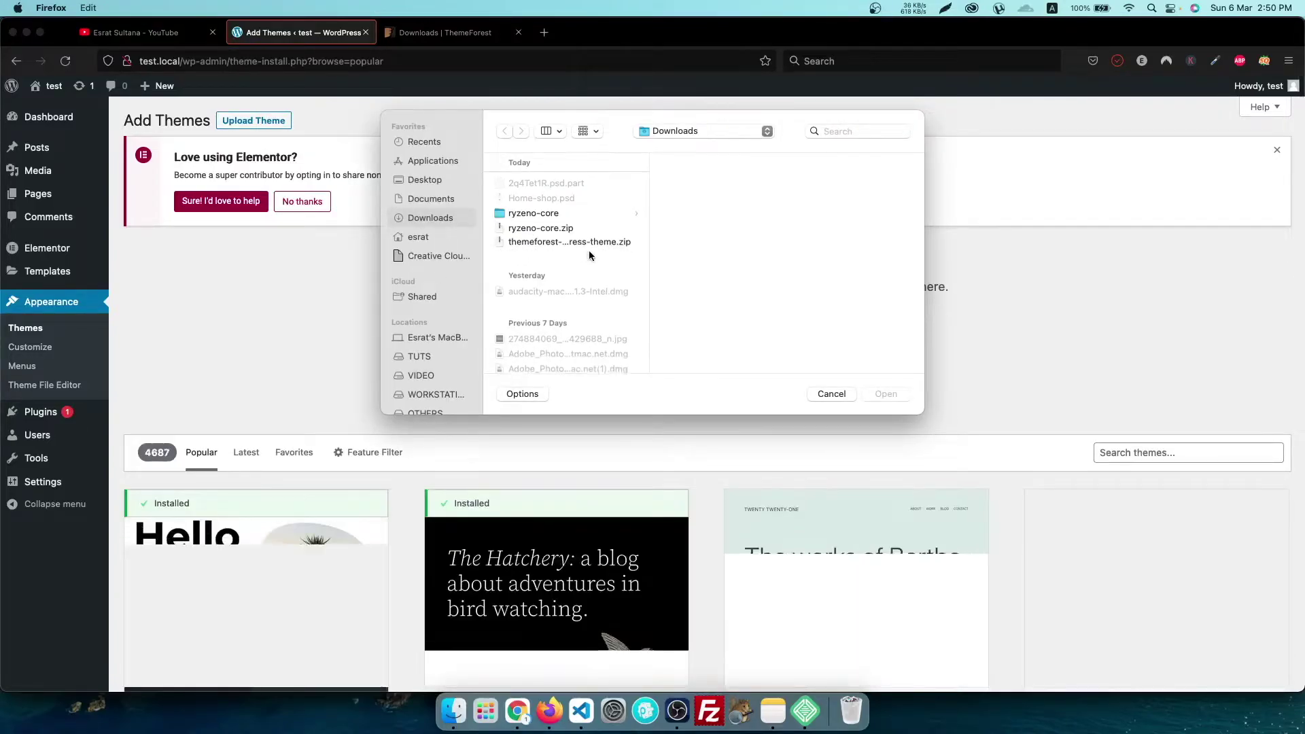
click(580, 243)
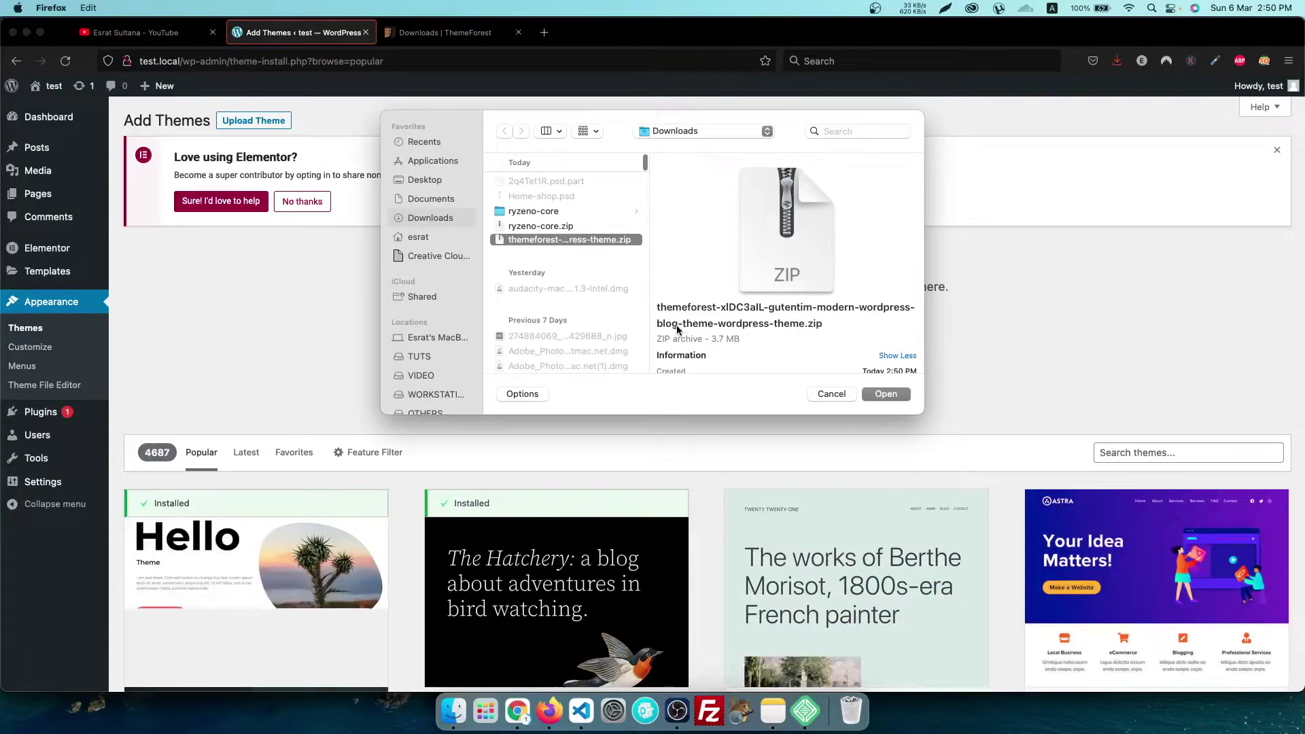
click(891, 394)
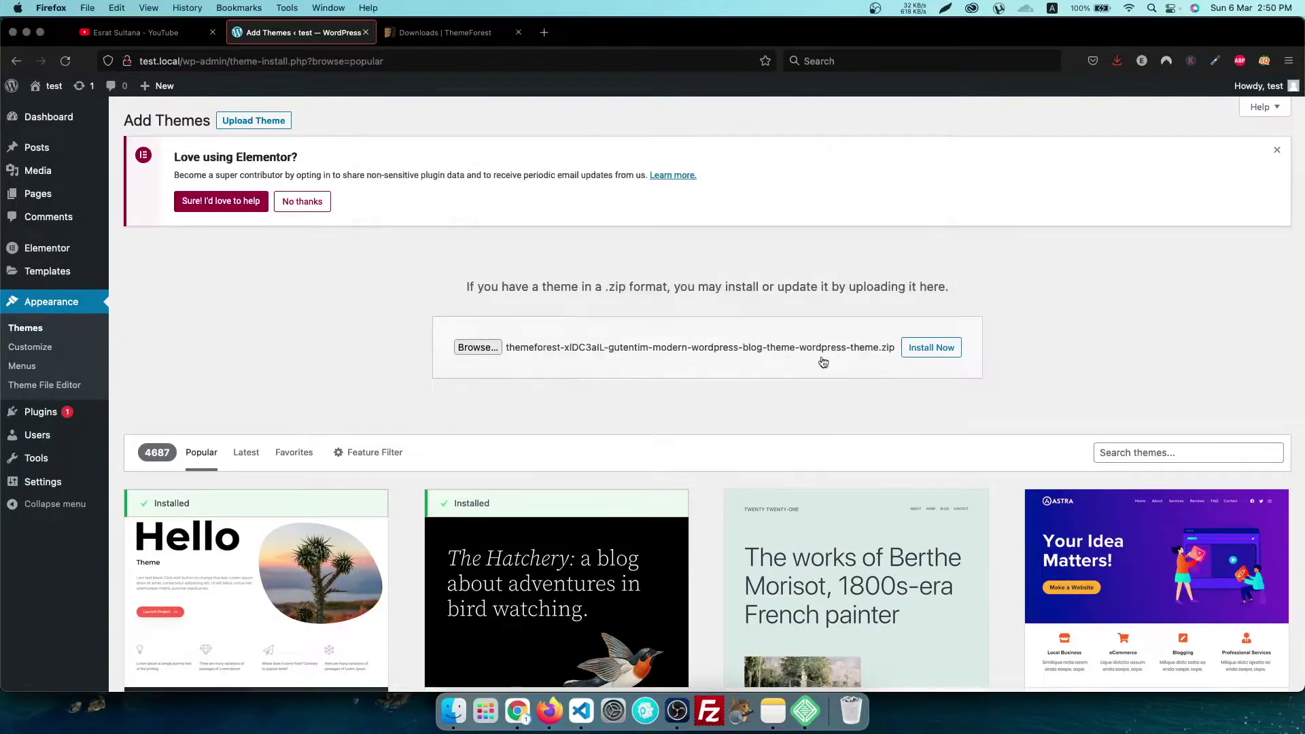
click(932, 347)
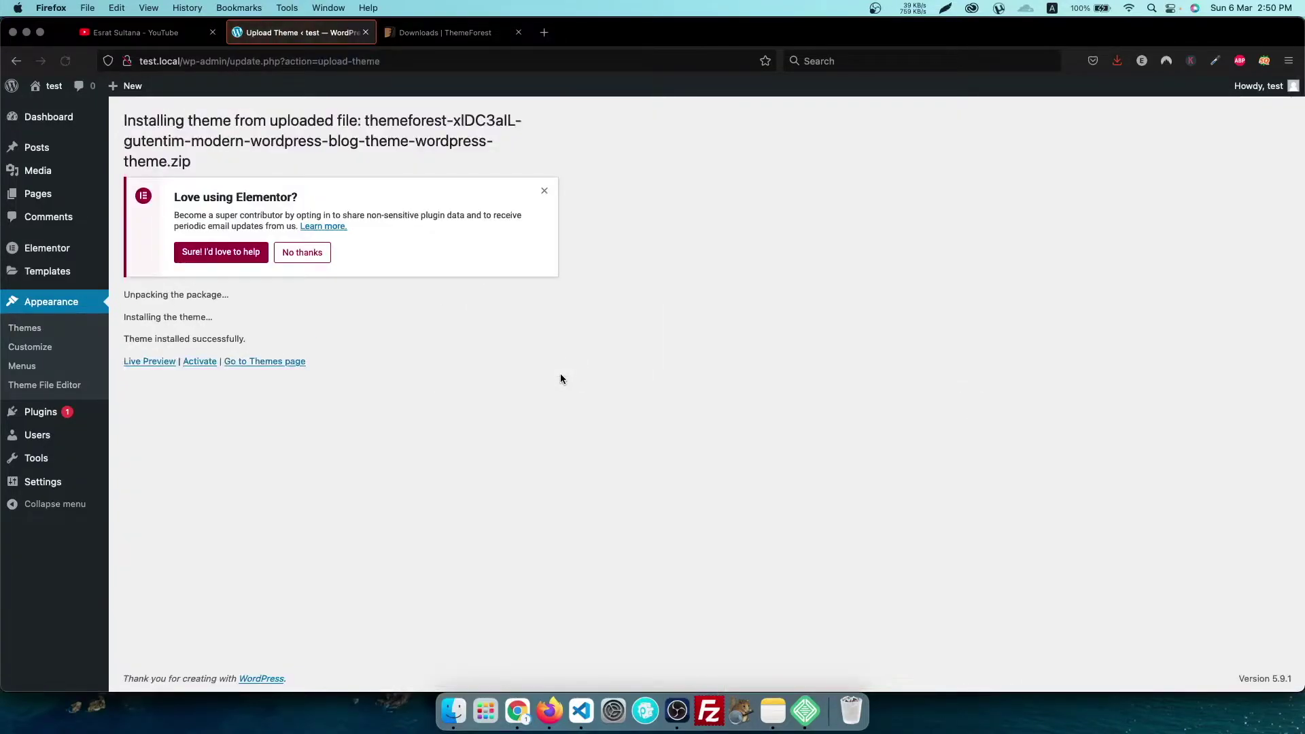
click(199, 361)
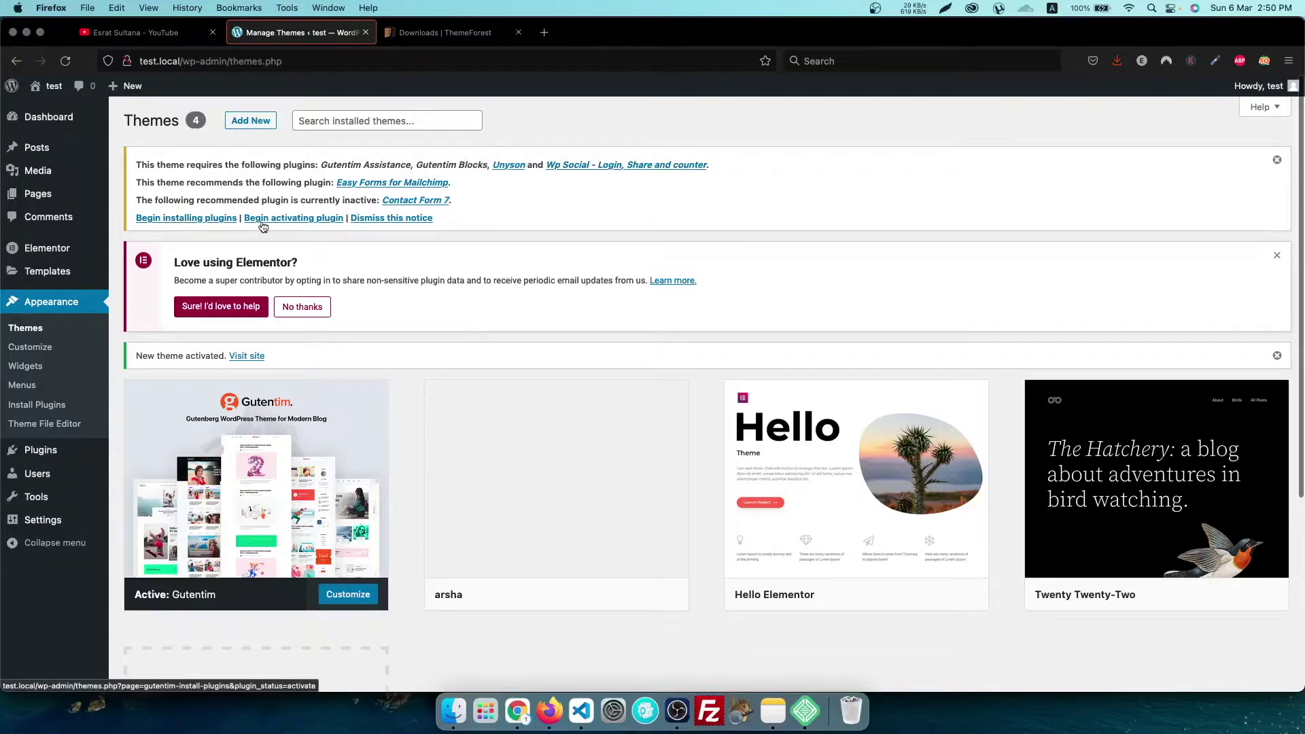
Bulk install all of the uninstalled plugins that the Gutentim theme requires or recommends.
click(197, 224)
click(137, 300)
click(166, 274)
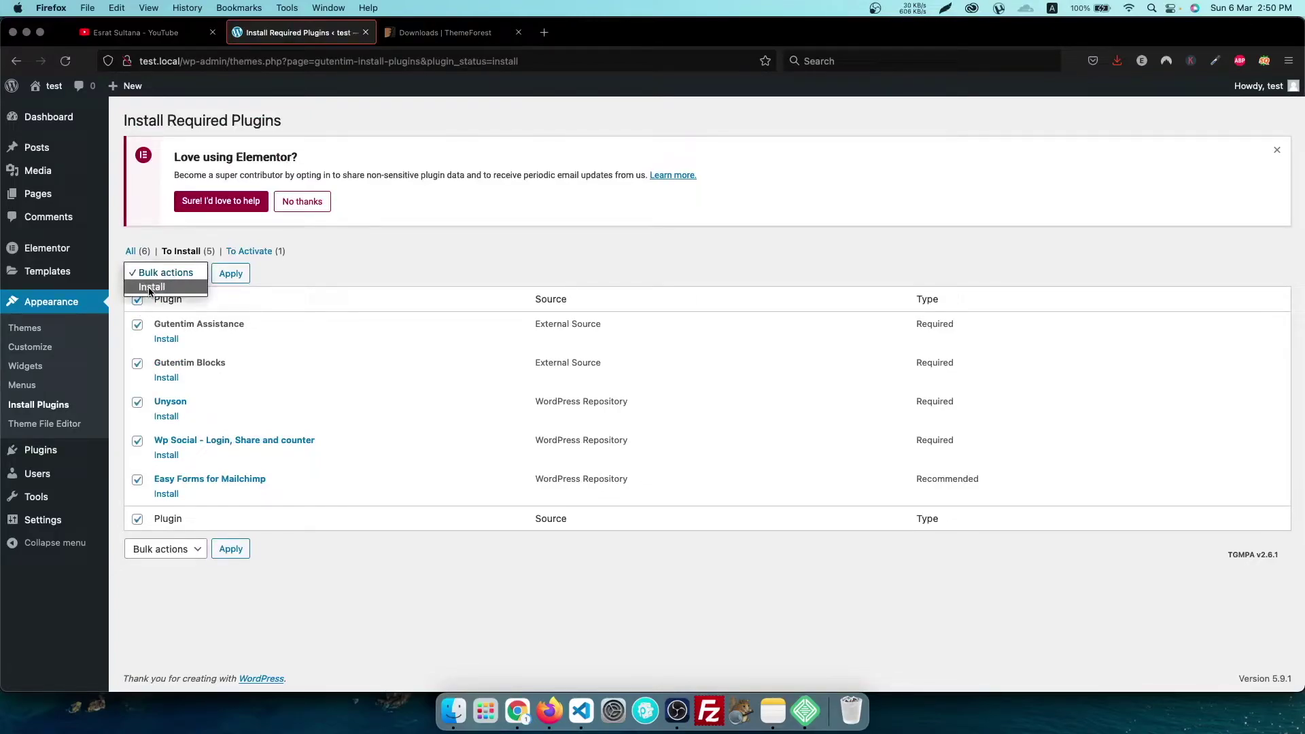
click(150, 288)
click(230, 273)
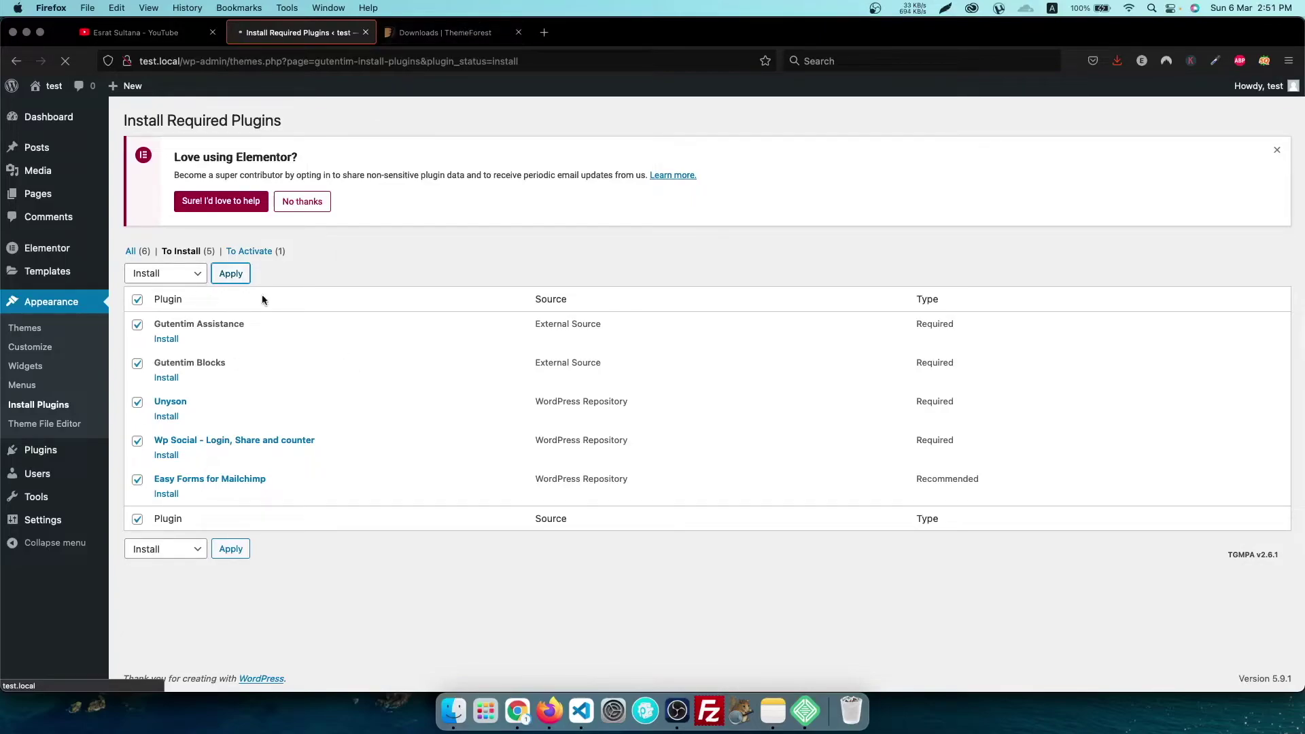
Download the Gutentim package with all files and documentation from the ThemeForest downloads.
click(428, 41)
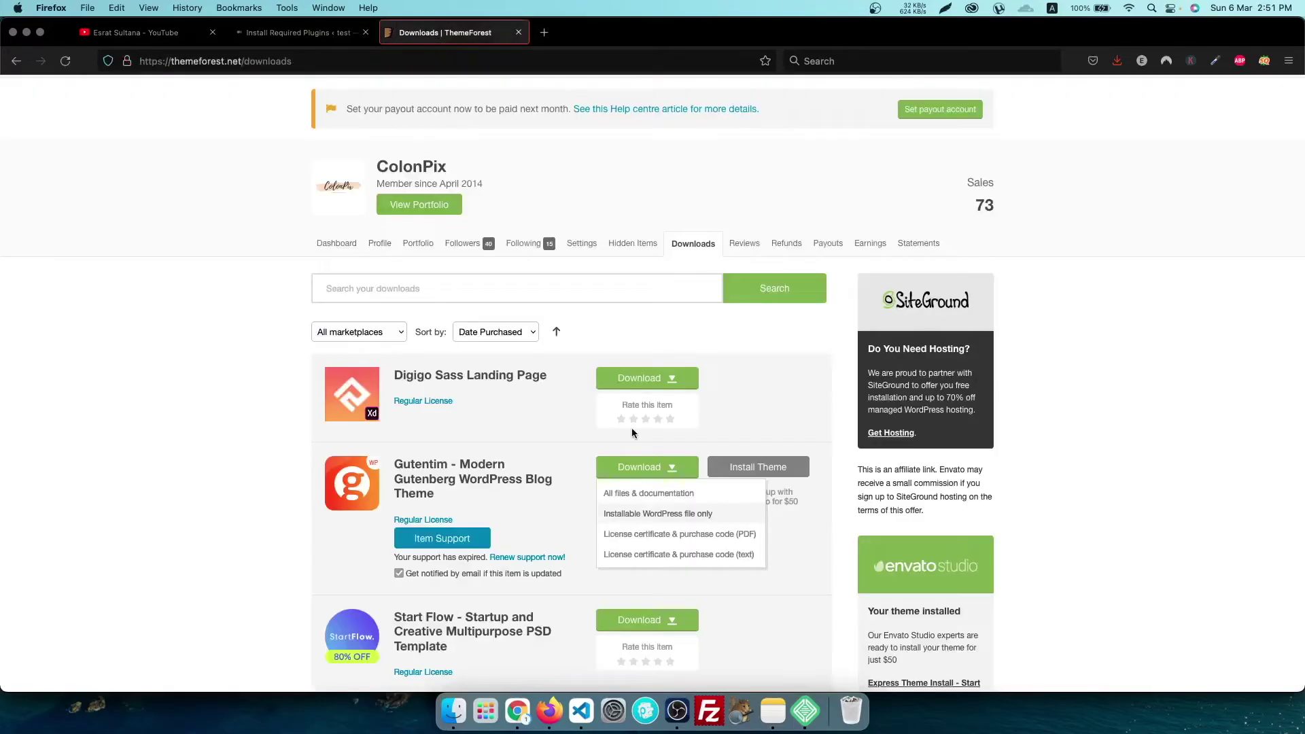
mouse_move(678, 476)
click(667, 496)
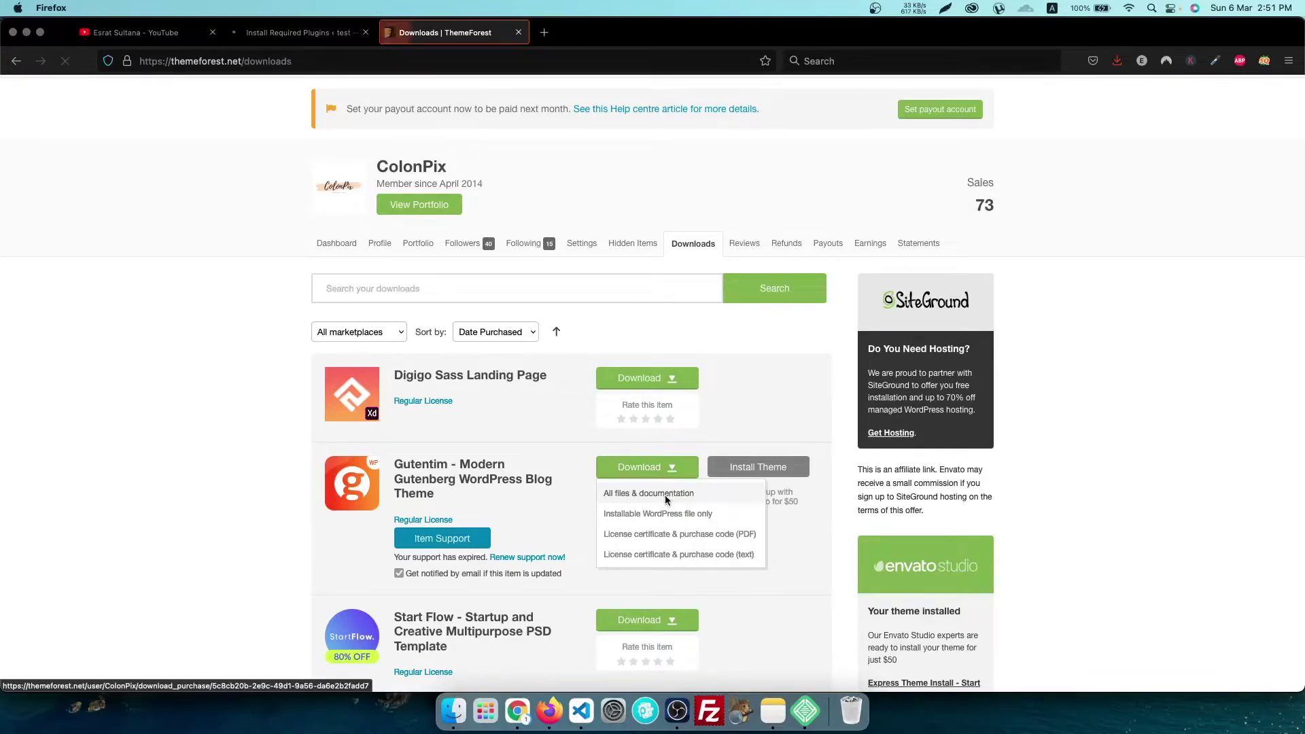
click(743, 445)
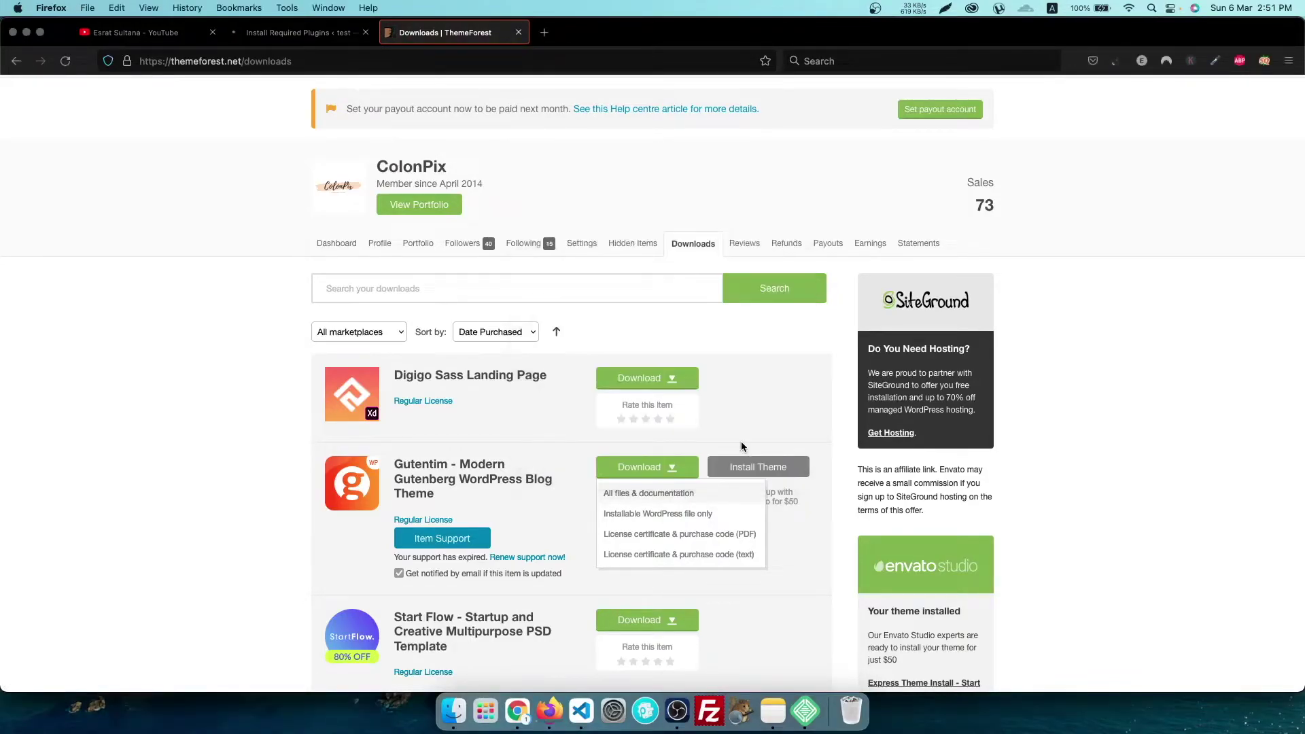
Check the progress of the full package download and of the plugin installation.
click(1118, 64)
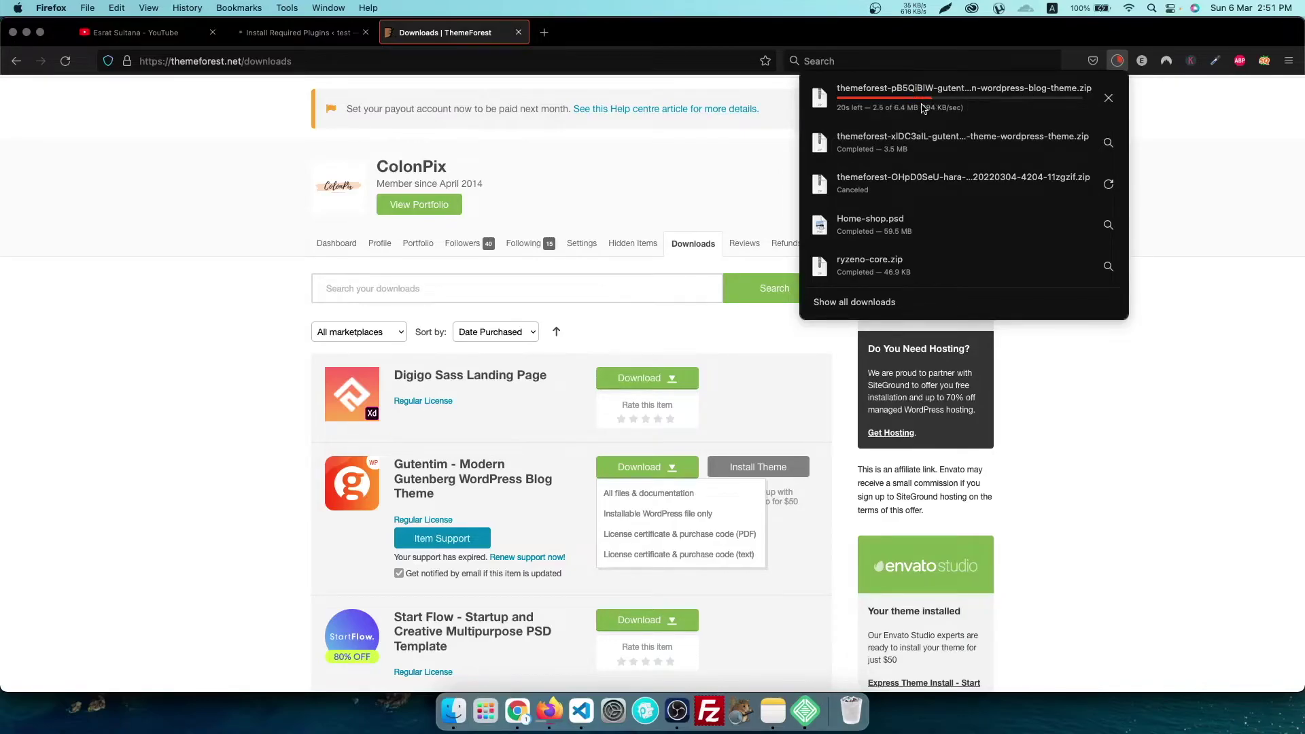
click(1281, 361)
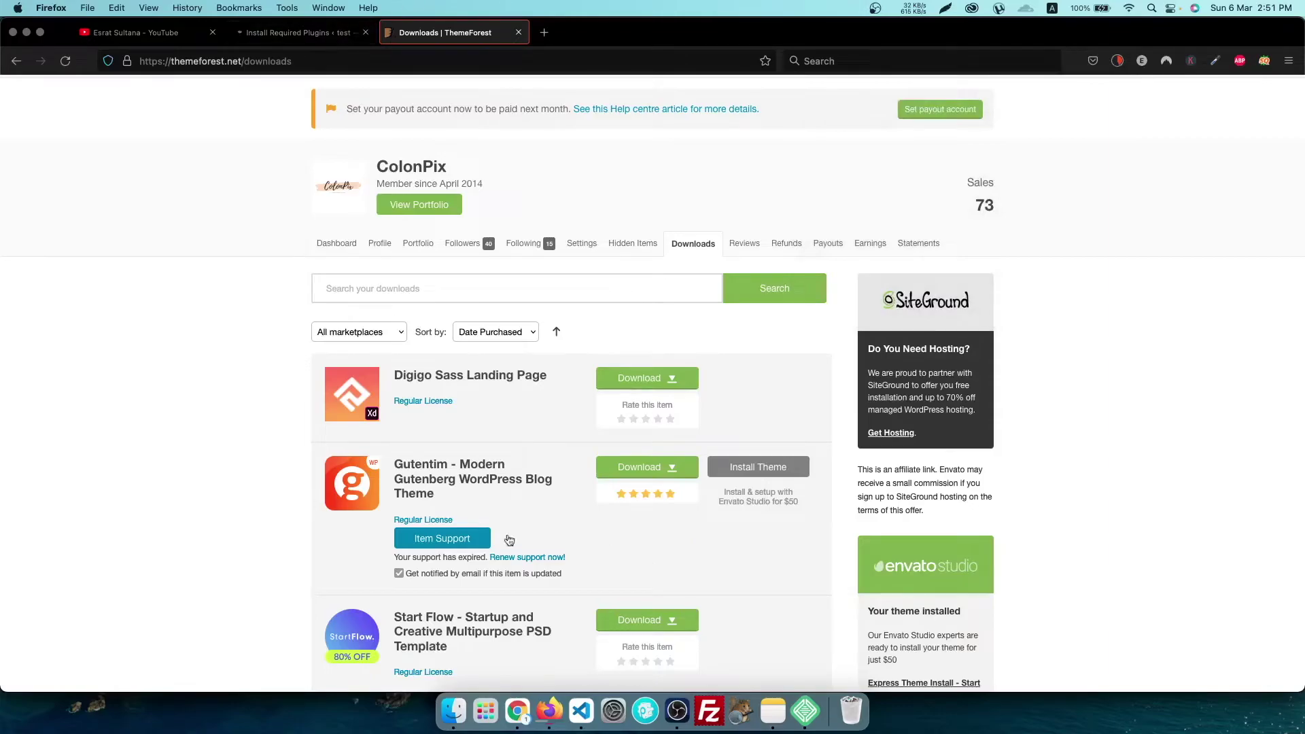
click(299, 33)
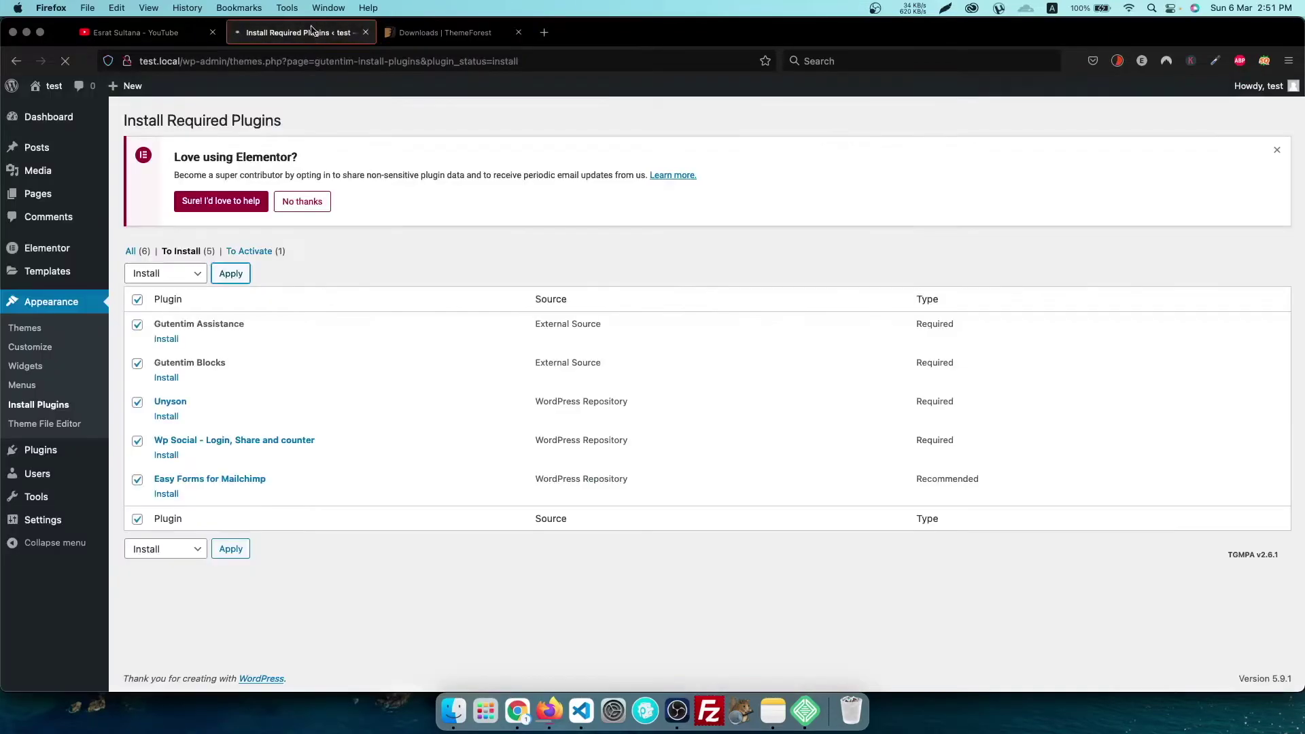
click(444, 35)
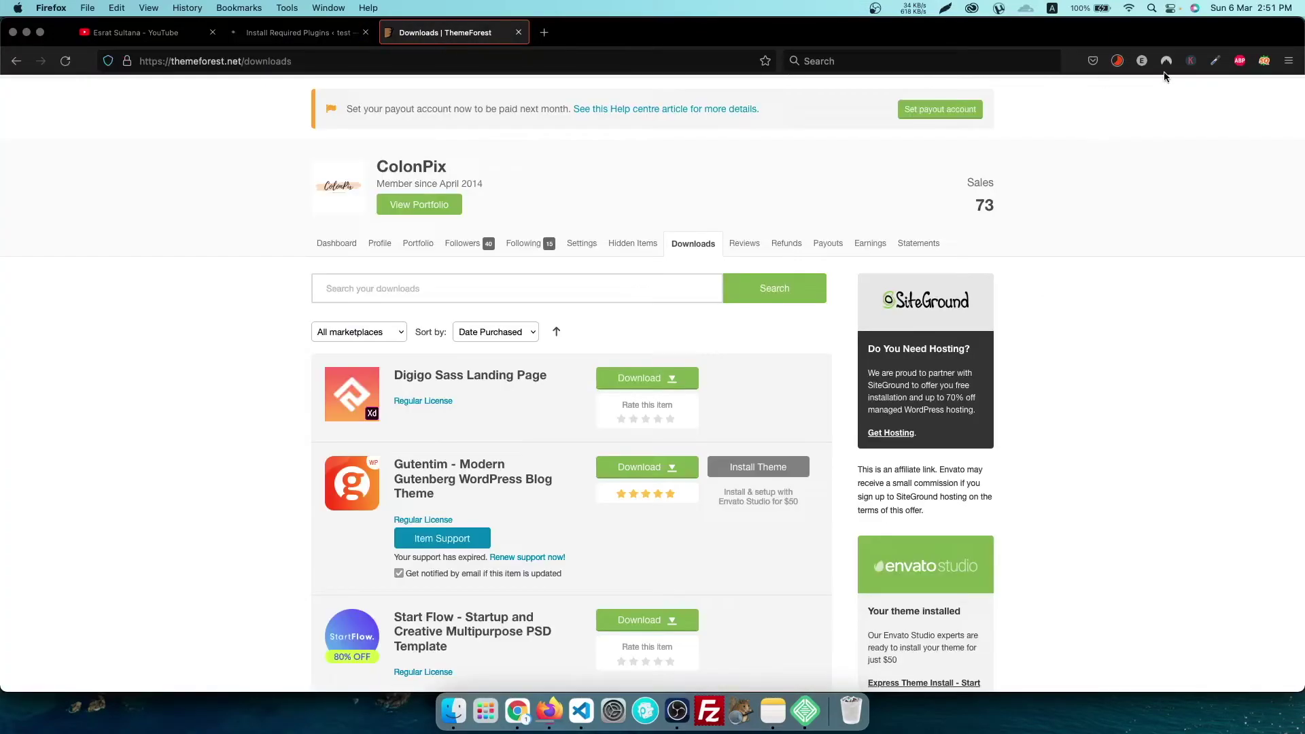
click(1117, 60)
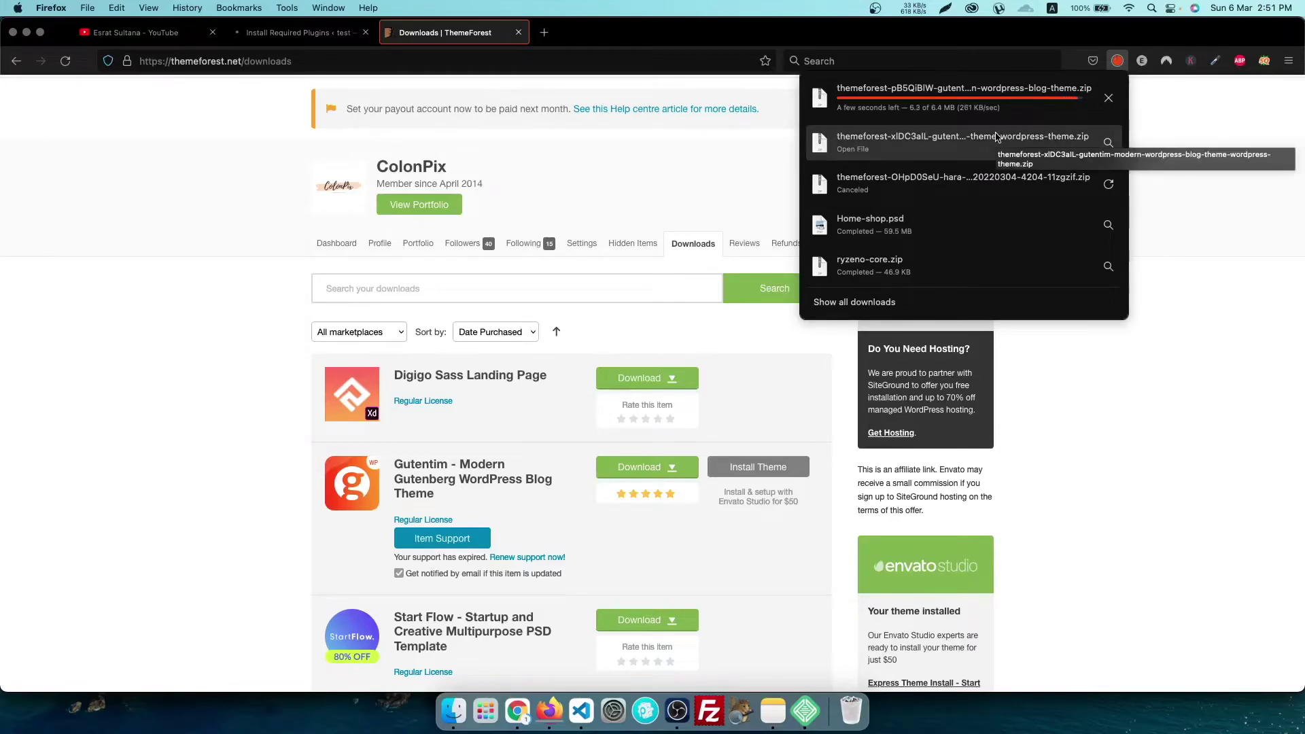
key(ctrl+shift+Tab)
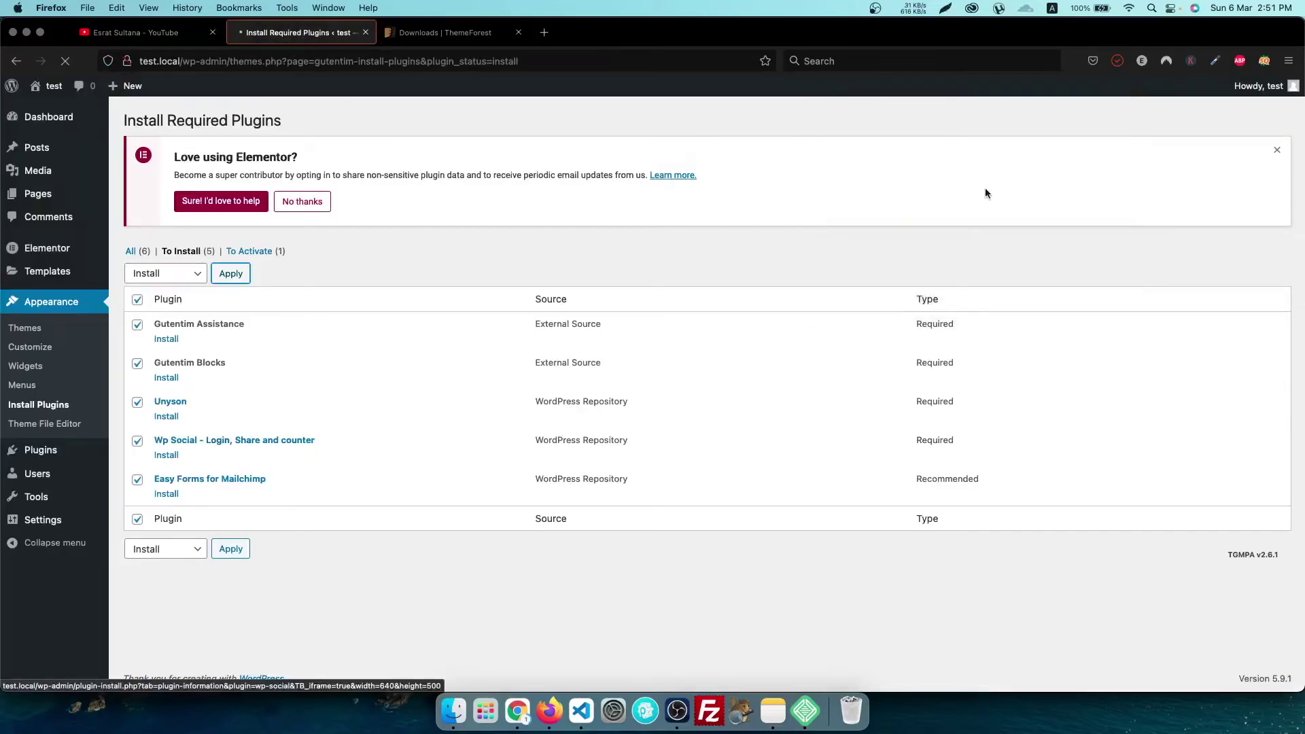
Show the downloaded full package in Finder, unpack the zip and open the extracted GutemimWordPressTheme folder.
click(1116, 61)
right_click(945, 95)
click(966, 108)
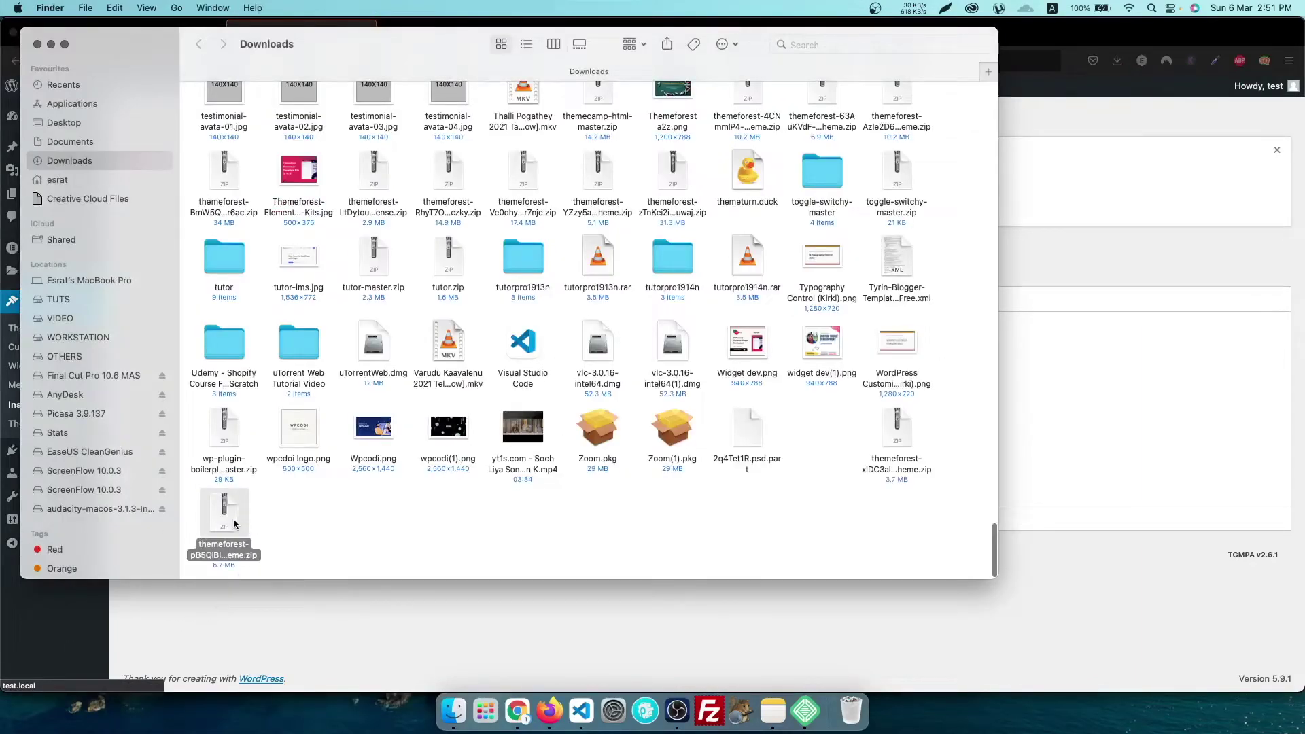
double_click(231, 522)
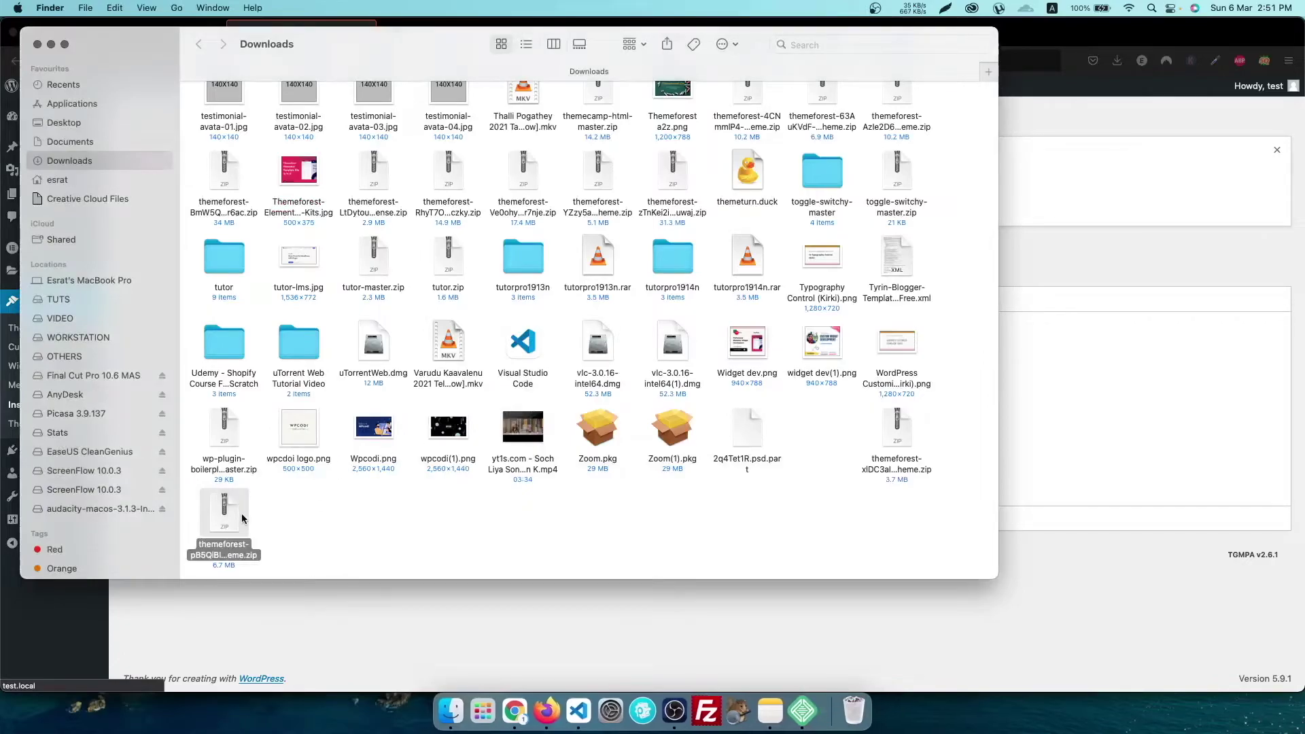
double_click(310, 518)
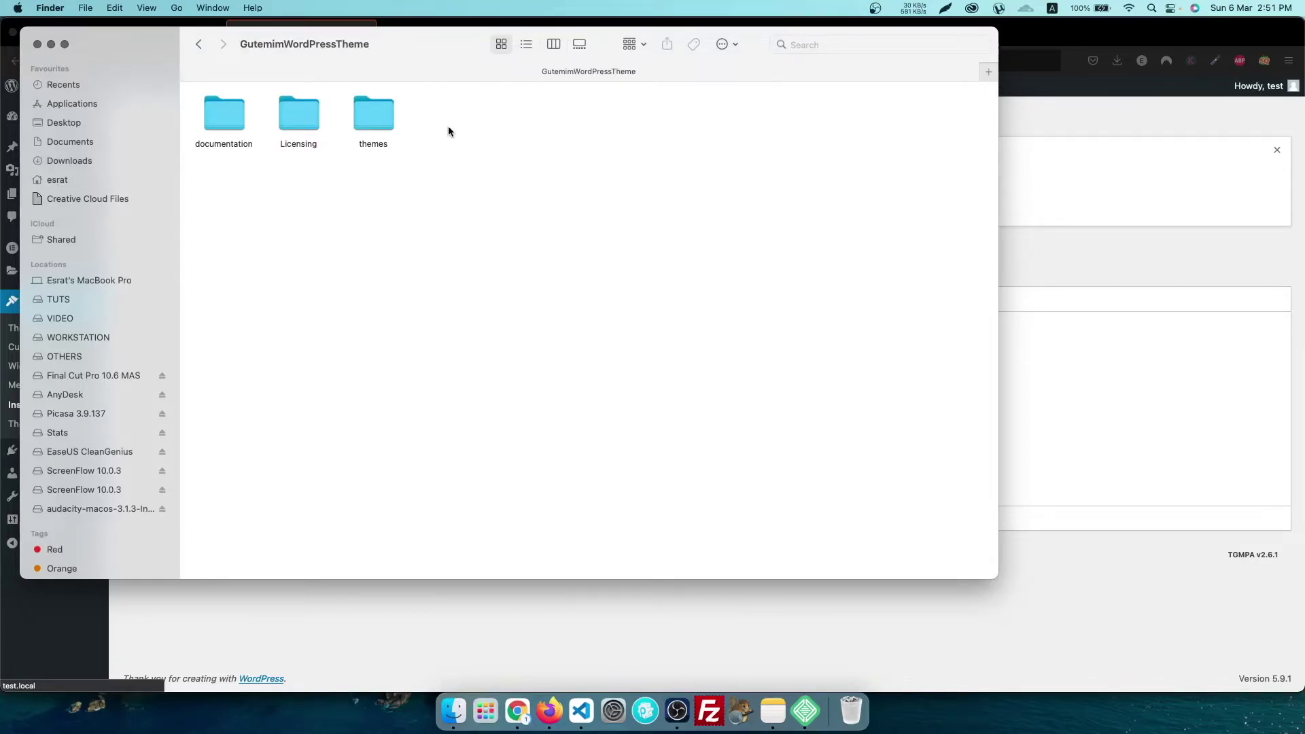
Examine the contents of the documentation, Licensing and themes folders in the extracted theme package.
double_click(237, 115)
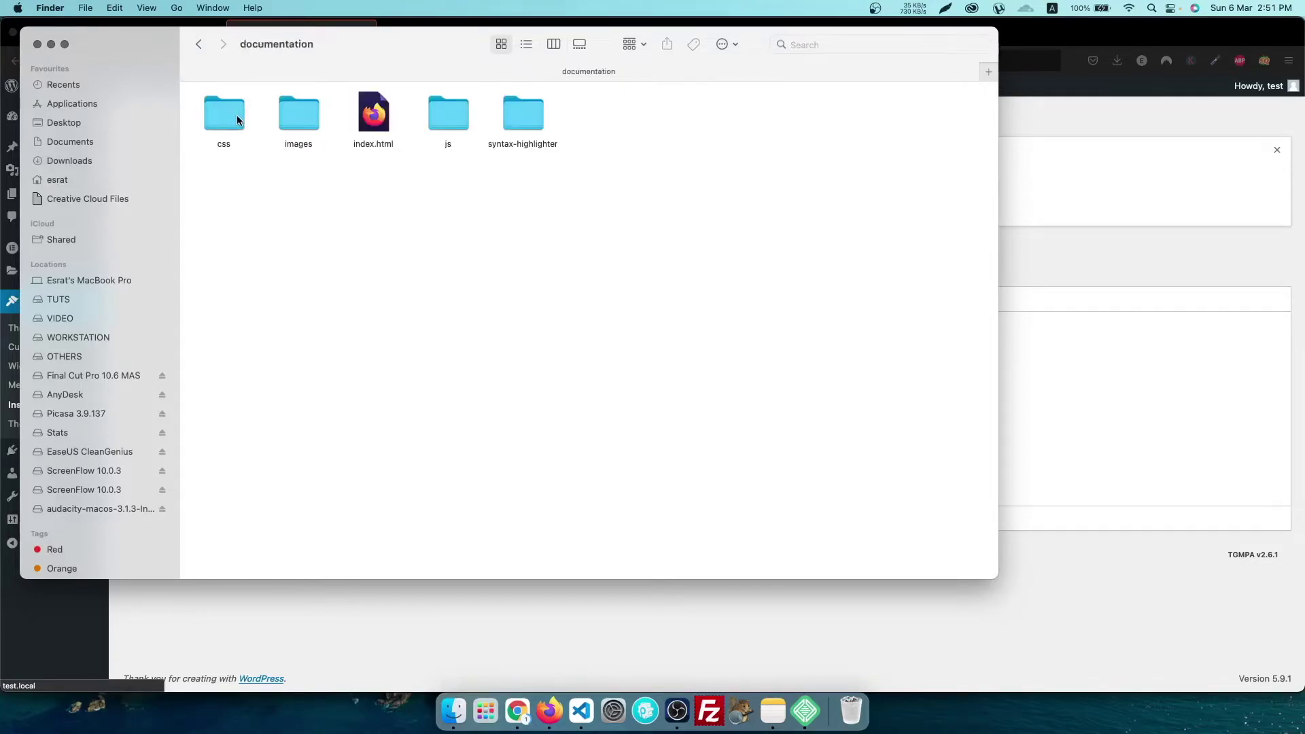
click(199, 44)
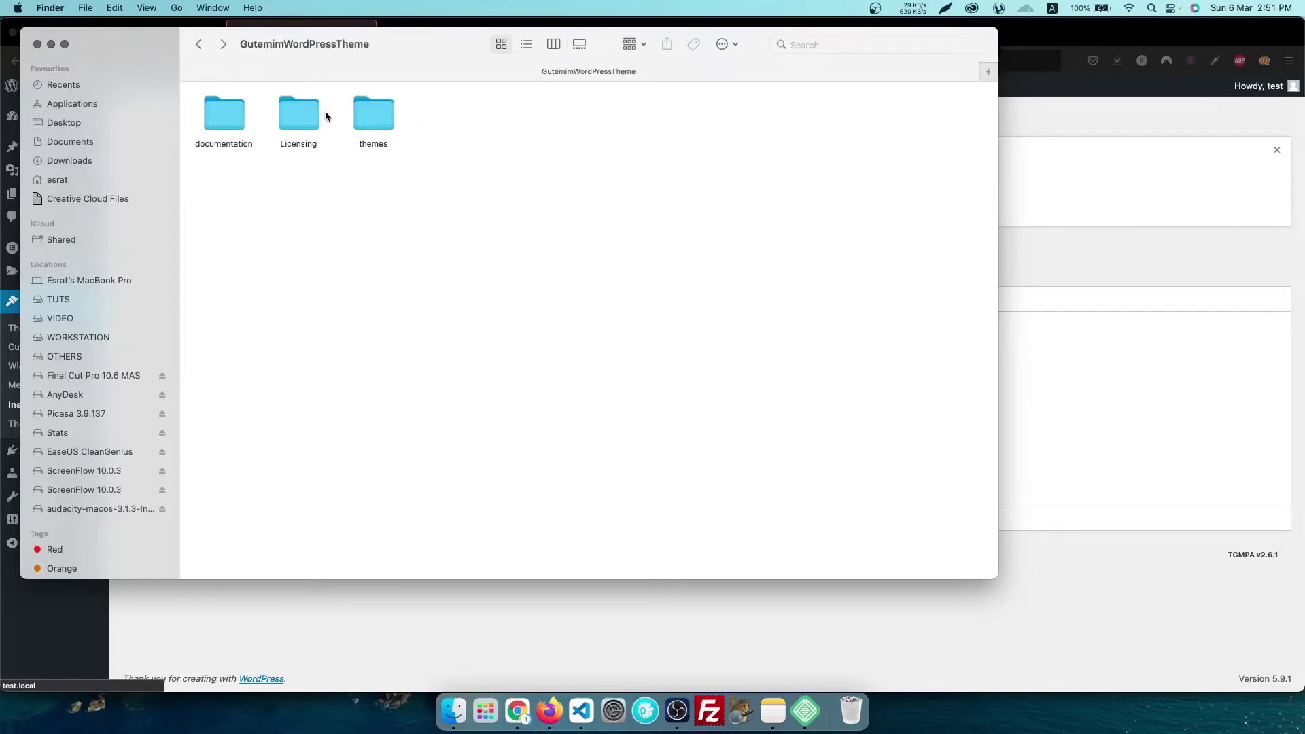
double_click(310, 115)
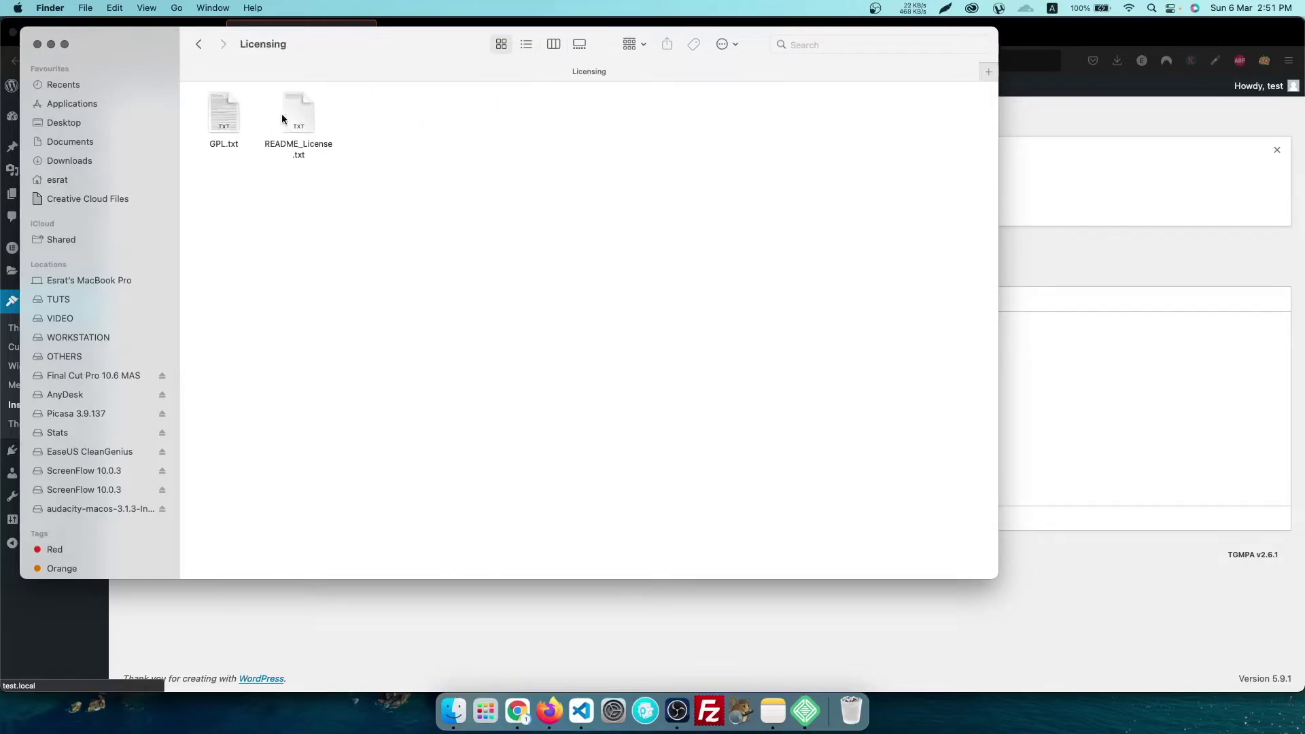
click(198, 44)
double_click(359, 120)
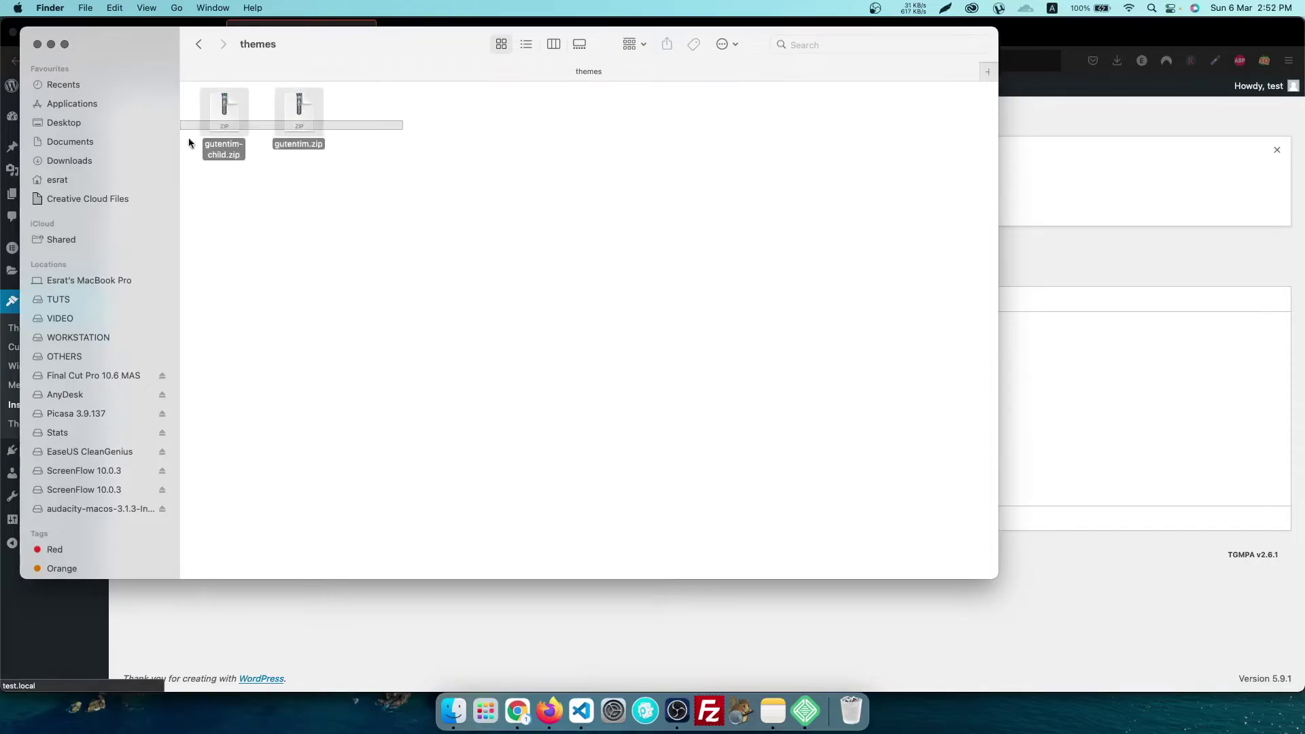
click(280, 200)
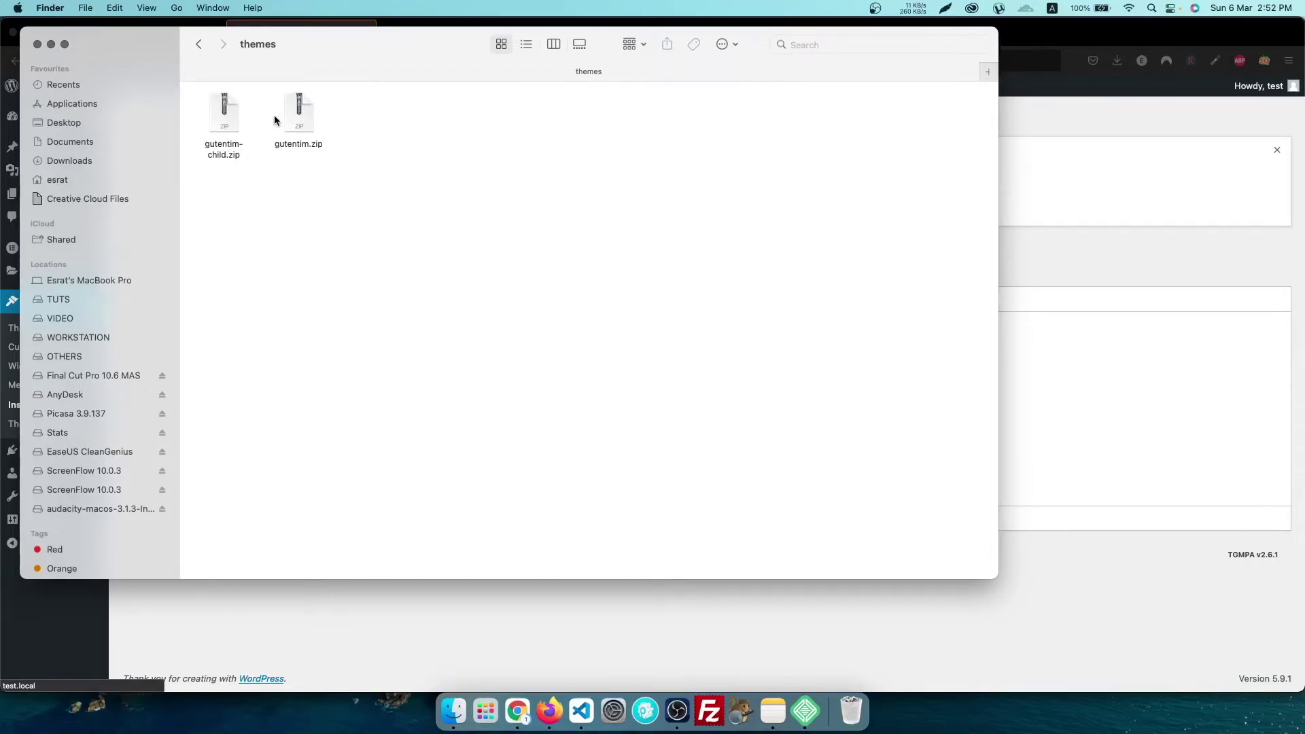
click(197, 45)
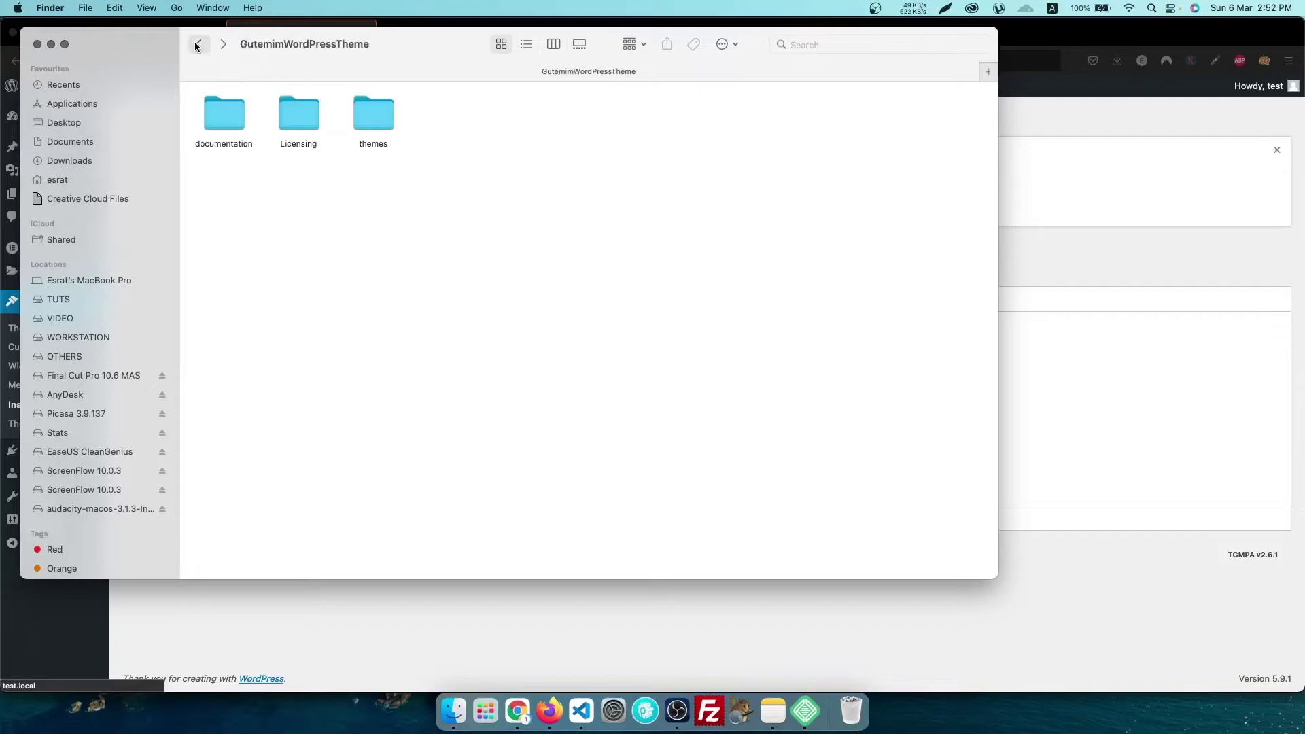
double_click(371, 120)
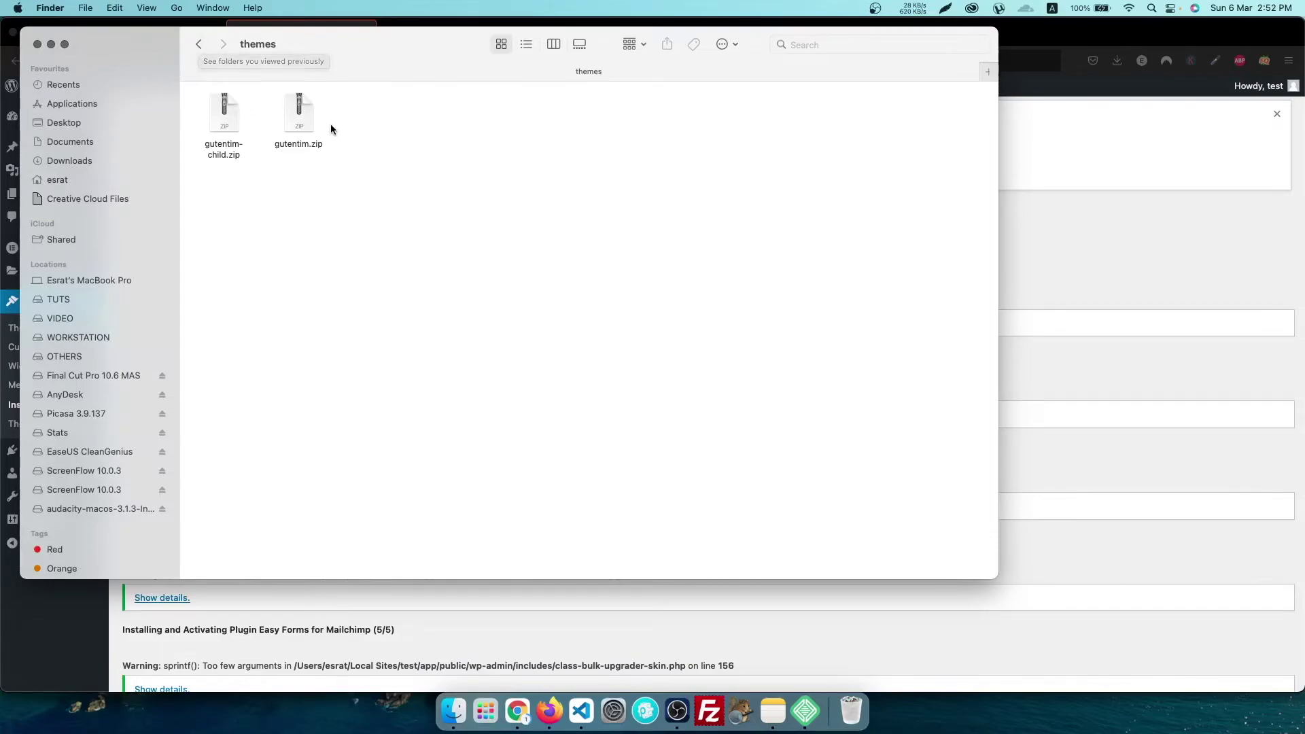
Switch to Firefox and return from the finished plugin installation log to the Required Plugins Installer.
click(198, 44)
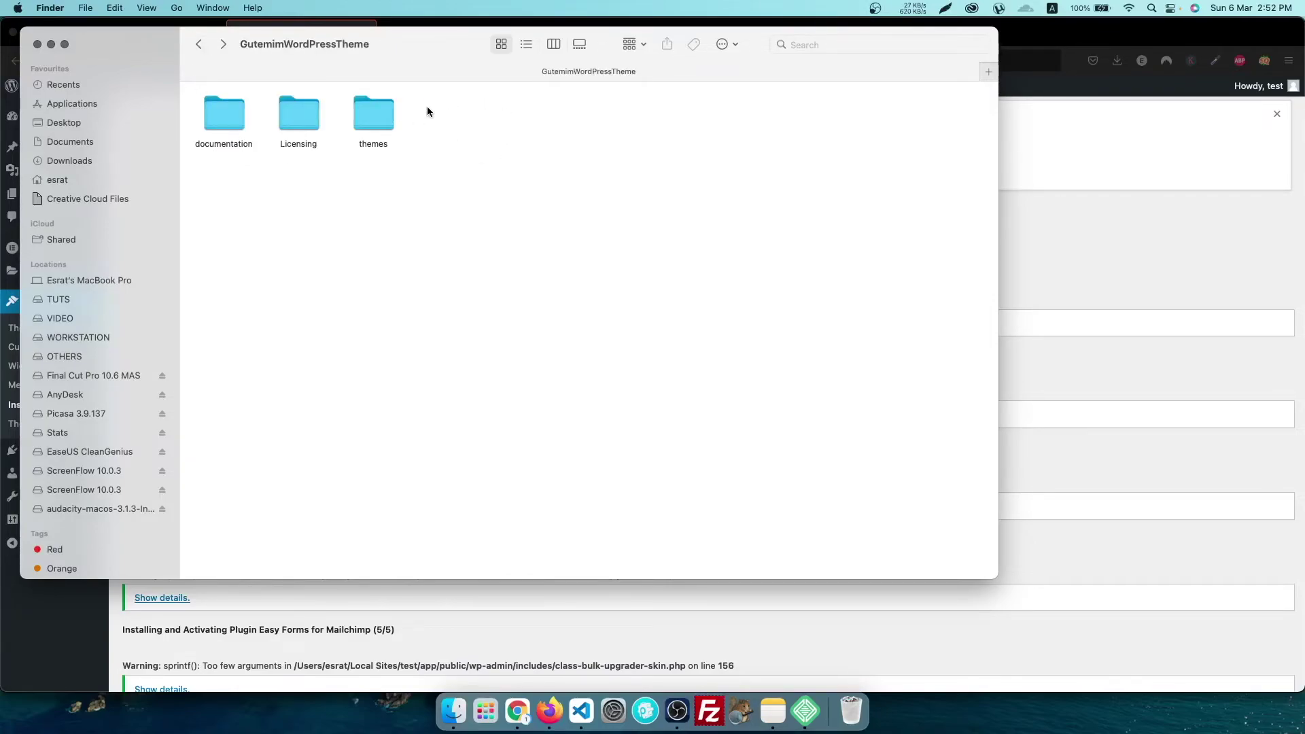
click(1151, 142)
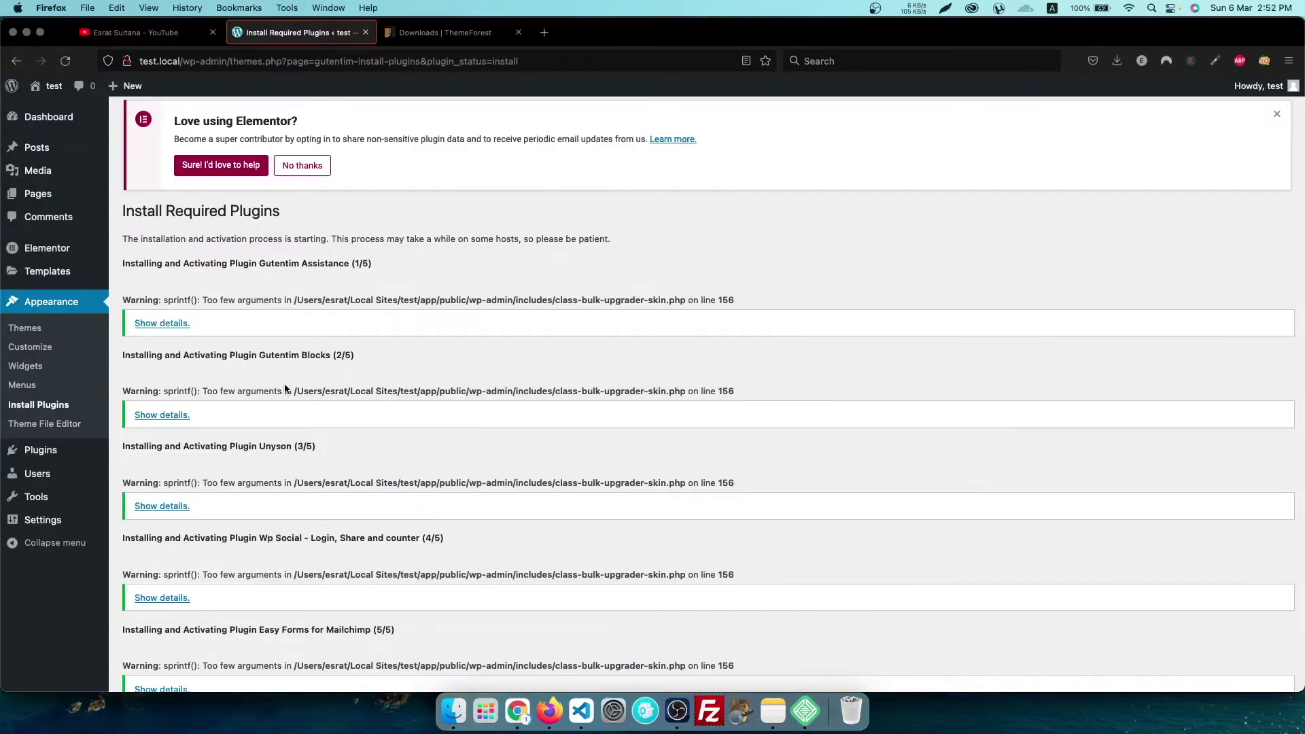
scroll(285, 388, down, 5)
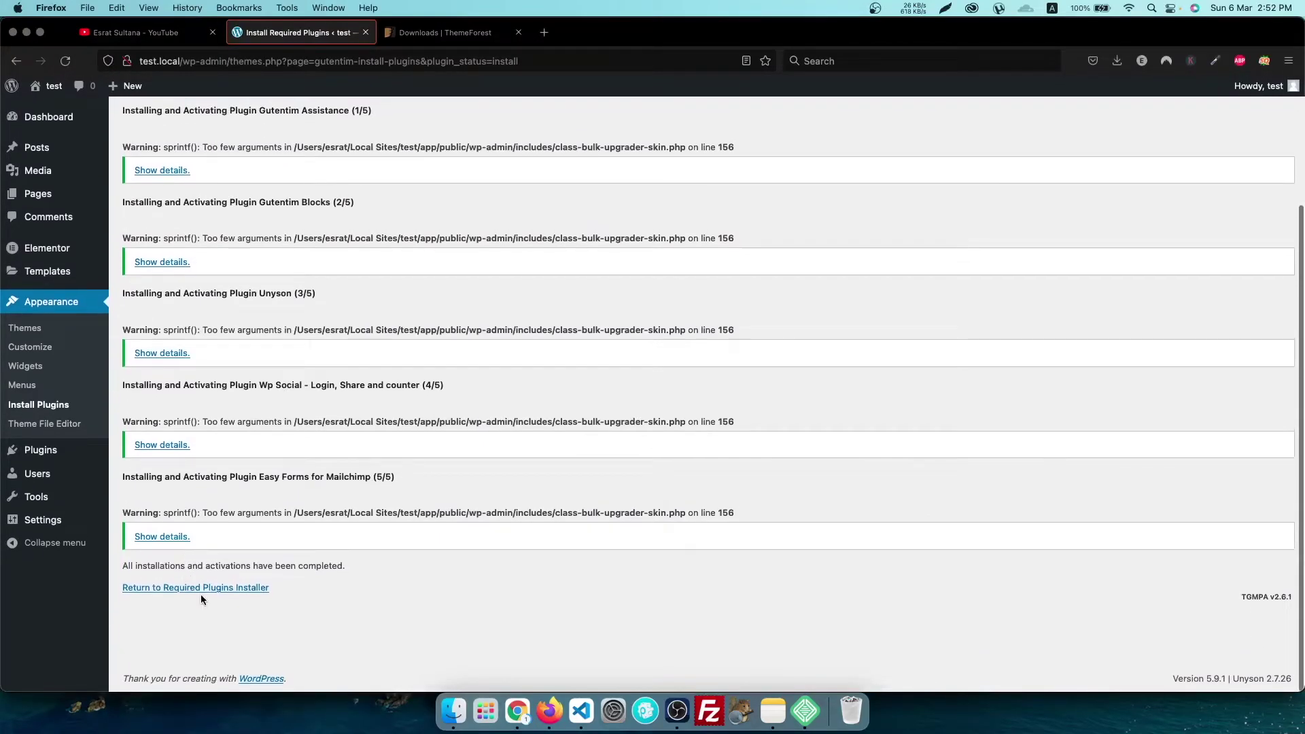
click(207, 592)
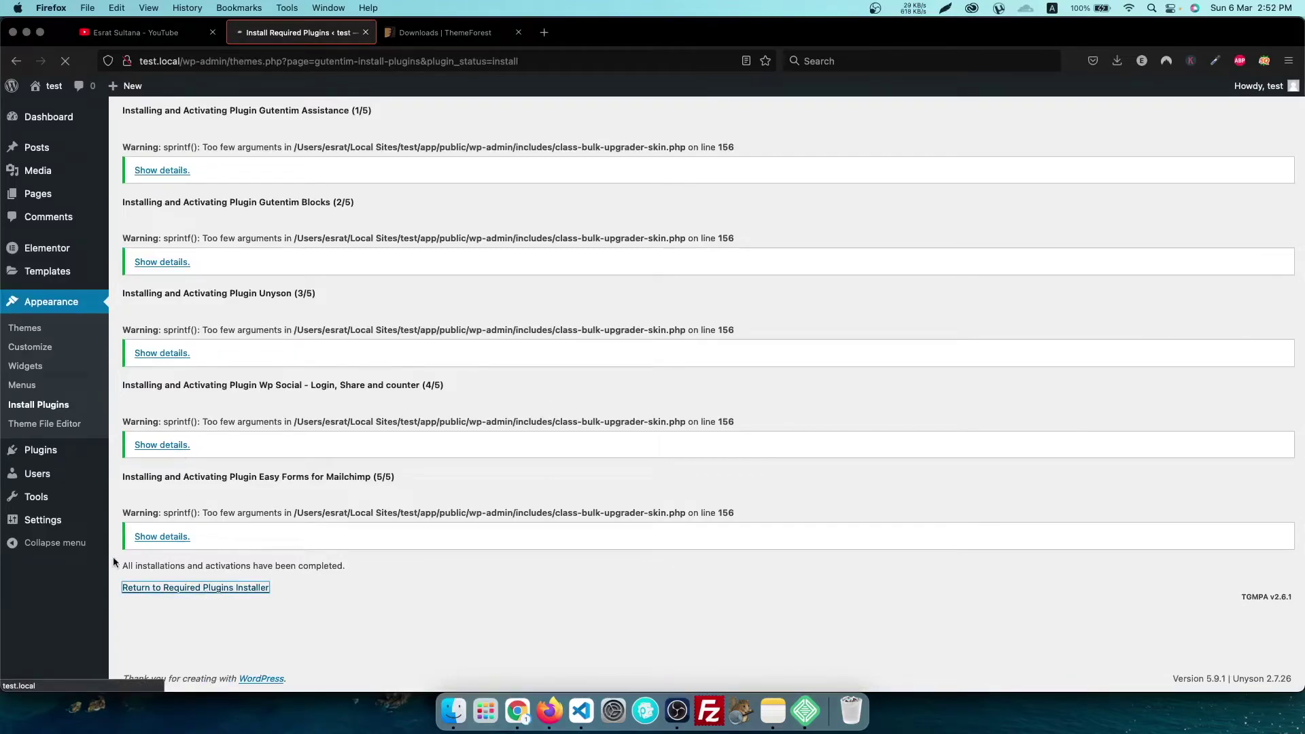
Open the list of installed plugins and look through it for the Gutentim plugins.
mouse_move(41, 451)
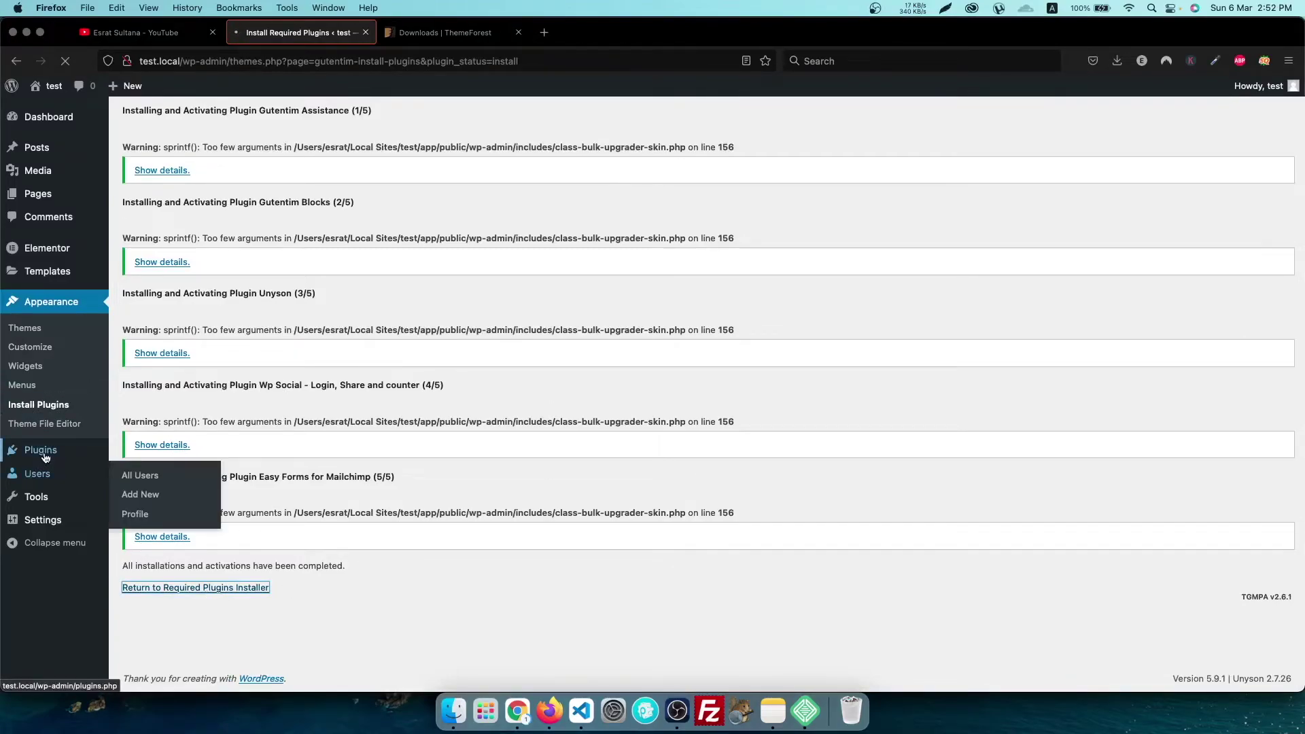
click(163, 454)
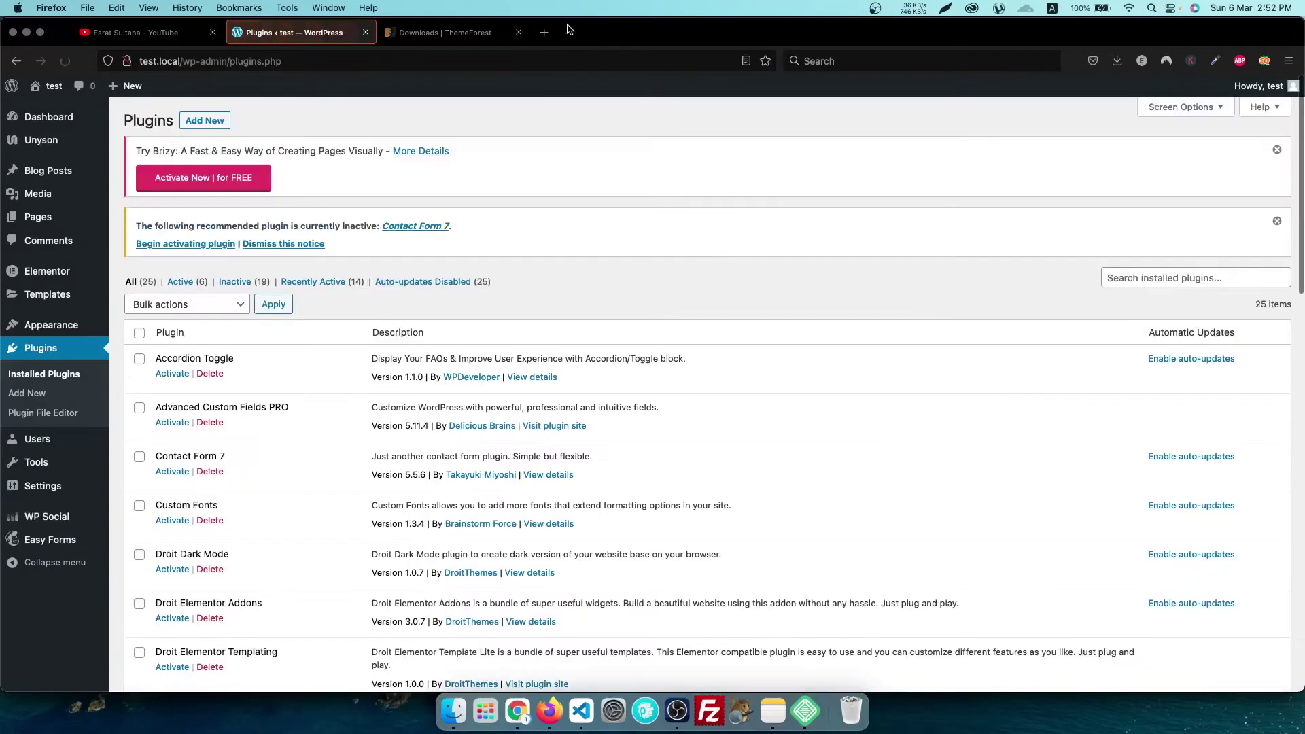
scroll(381, 297, down, 2)
scroll(373, 300, down, 10)
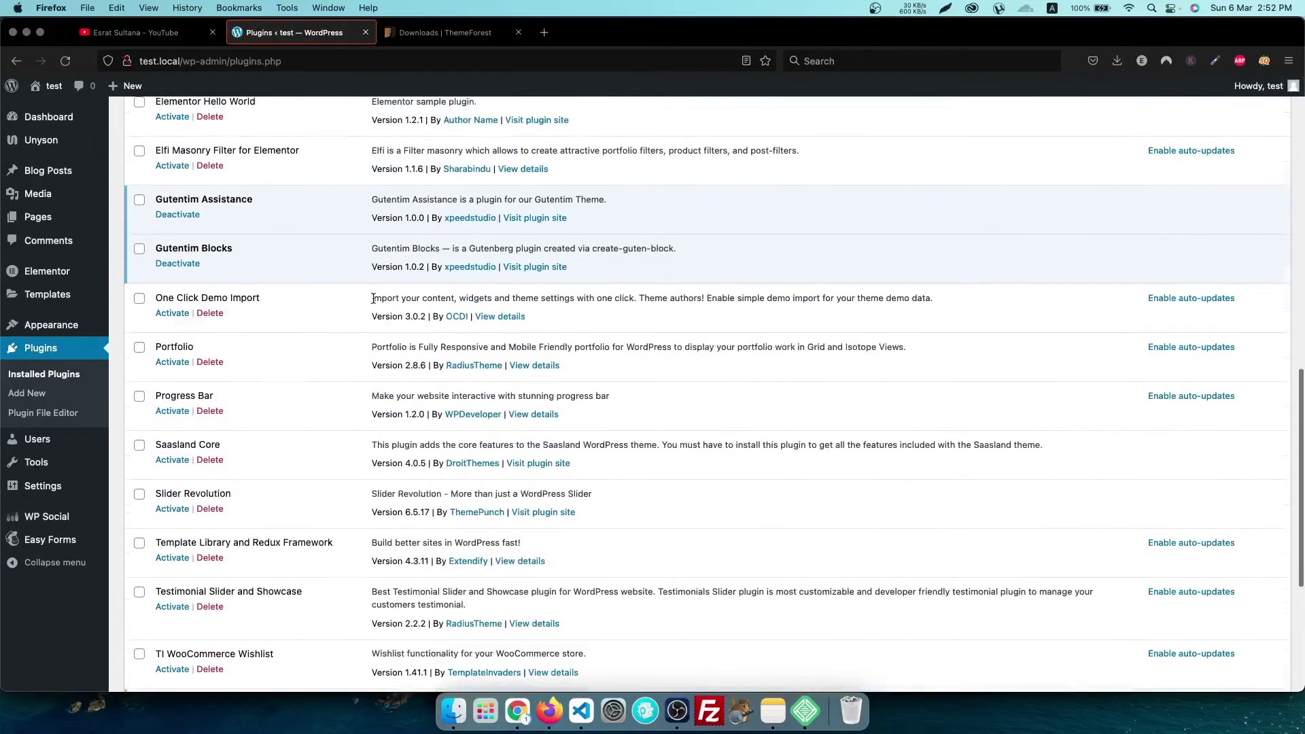
scroll(374, 299, up, 11)
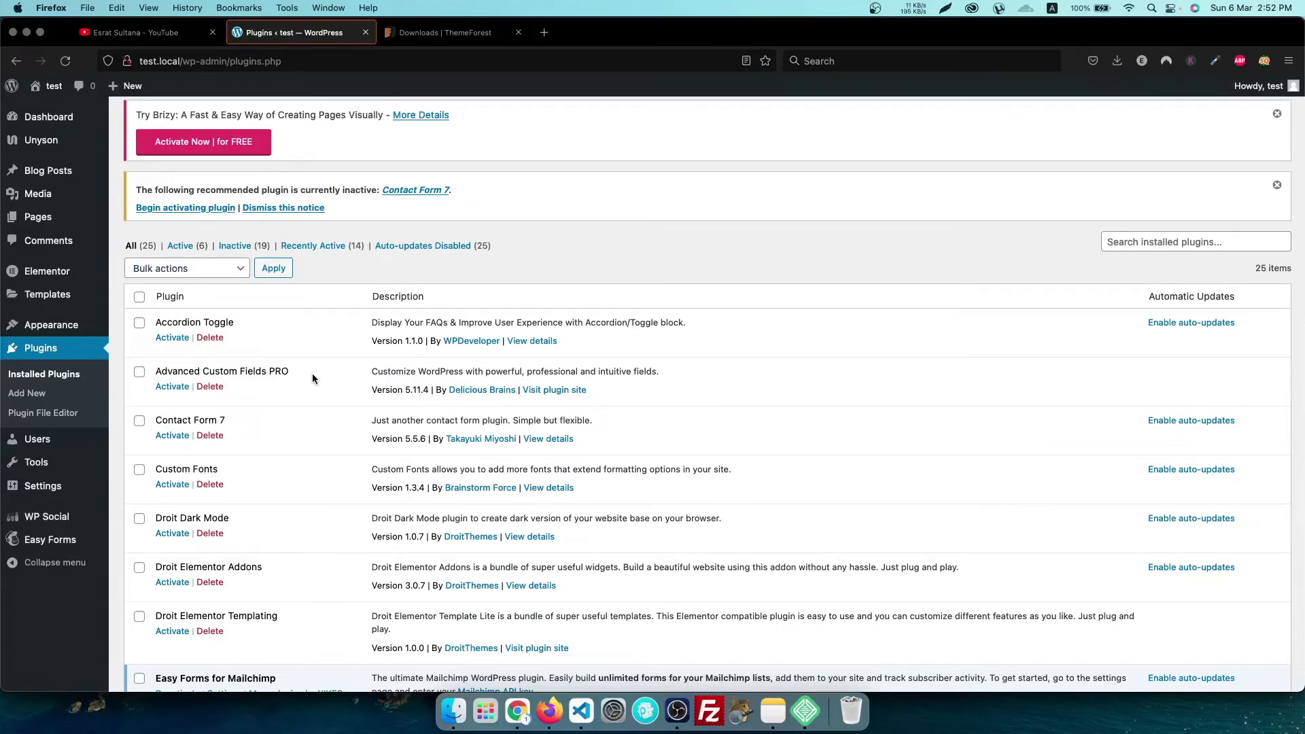
scroll(312, 378, up, 1)
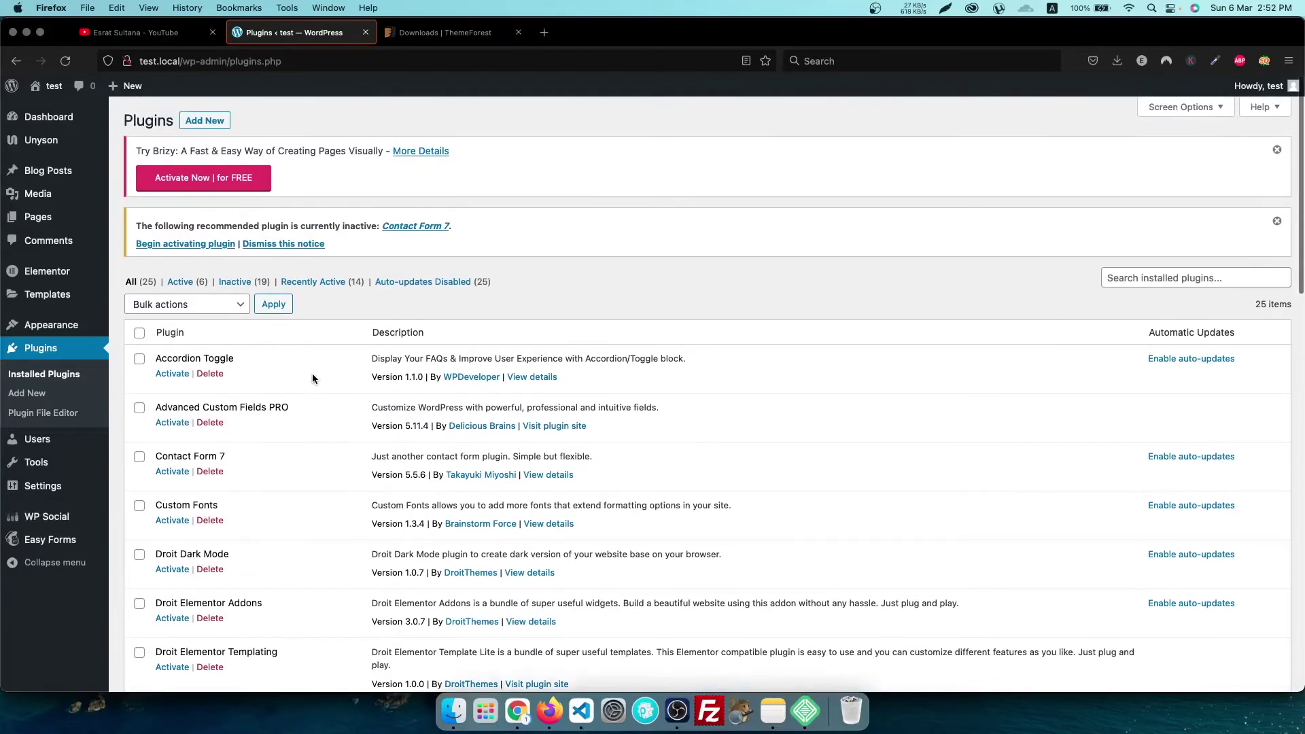
Select all inactive plugins except Custom Fonts, the three Droit plugins, Elfi Masonry Filter for Elementor and One Click Demo Import.
click(240, 288)
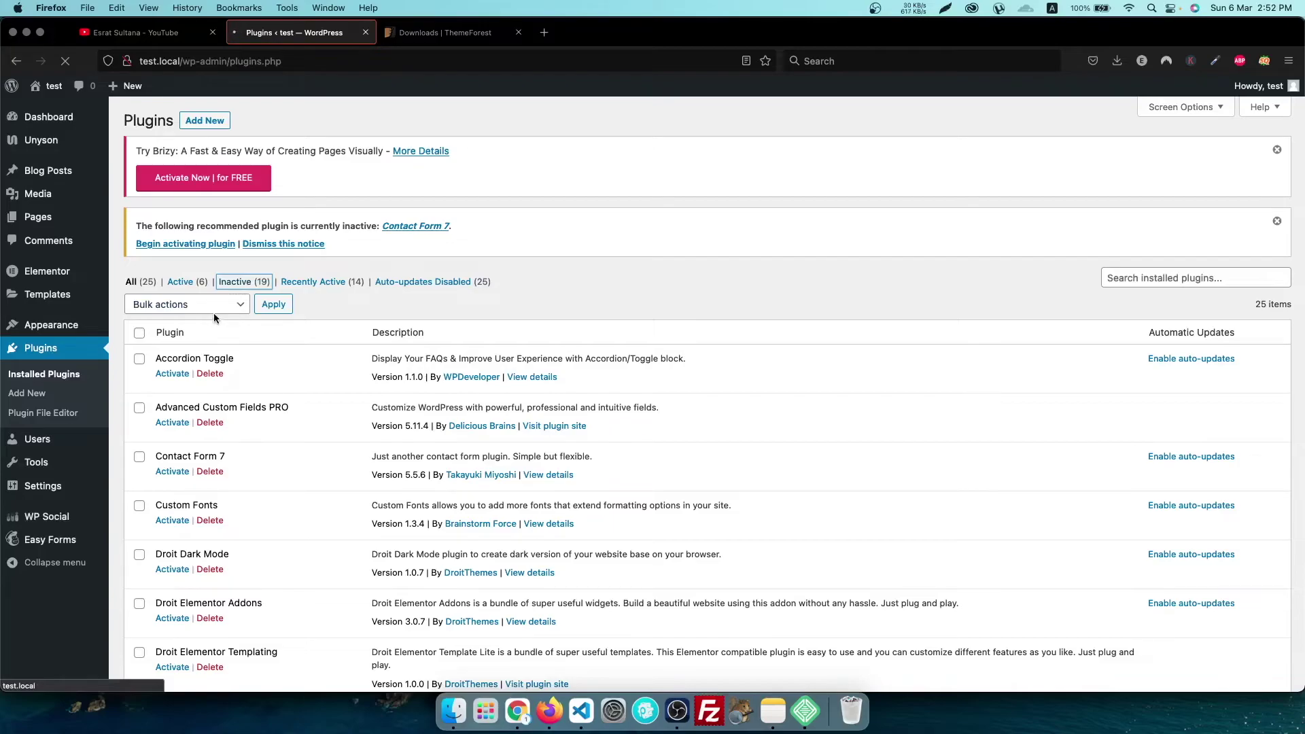
click(139, 333)
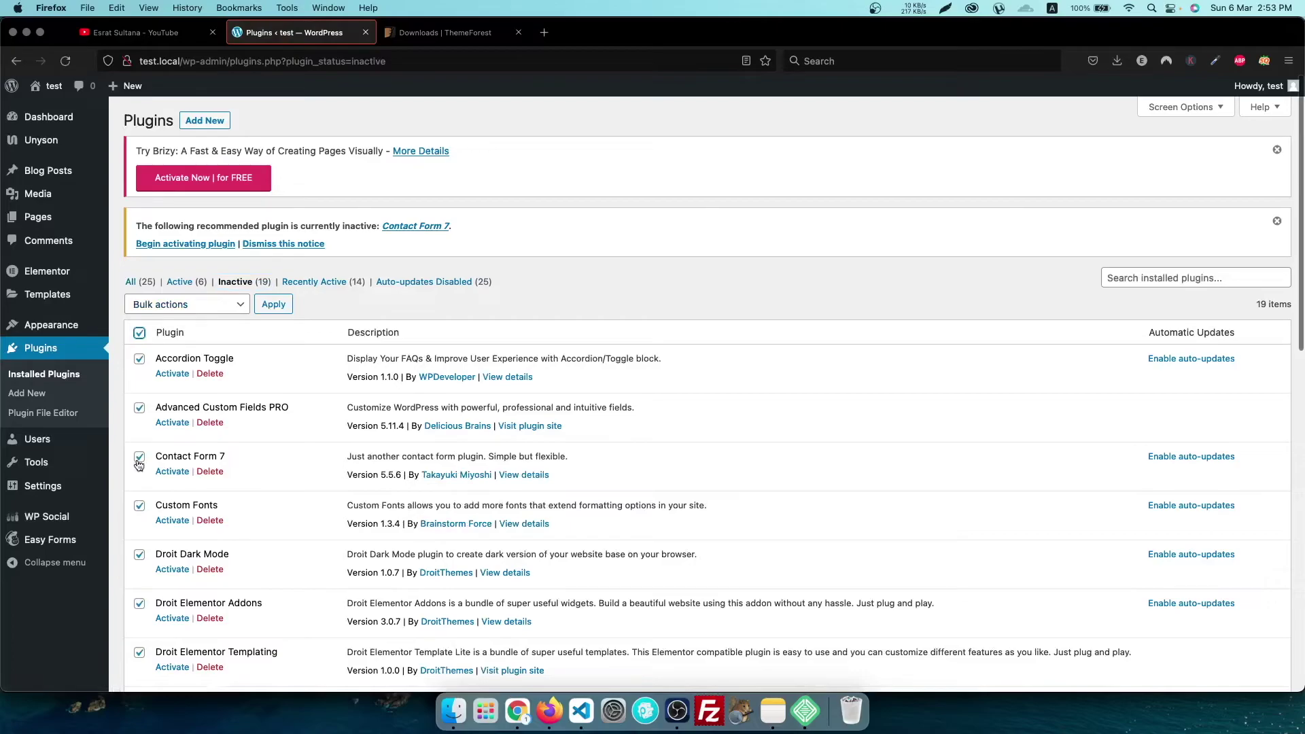
click(140, 505)
click(140, 555)
click(139, 604)
click(139, 654)
scroll(242, 604, down, 5)
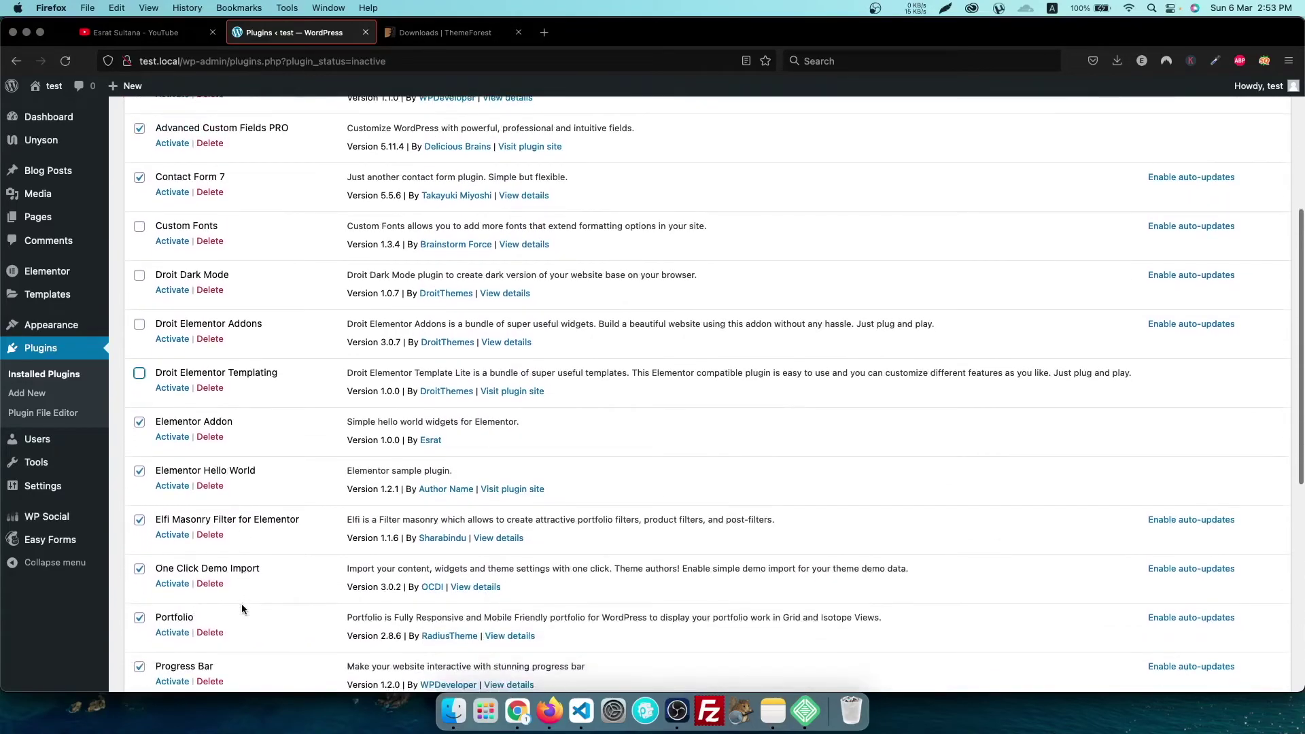
click(140, 520)
click(140, 568)
Activate all the selected inactive plugins with one bulk action.
scroll(143, 571, down, 6)
scroll(143, 568, up, 12)
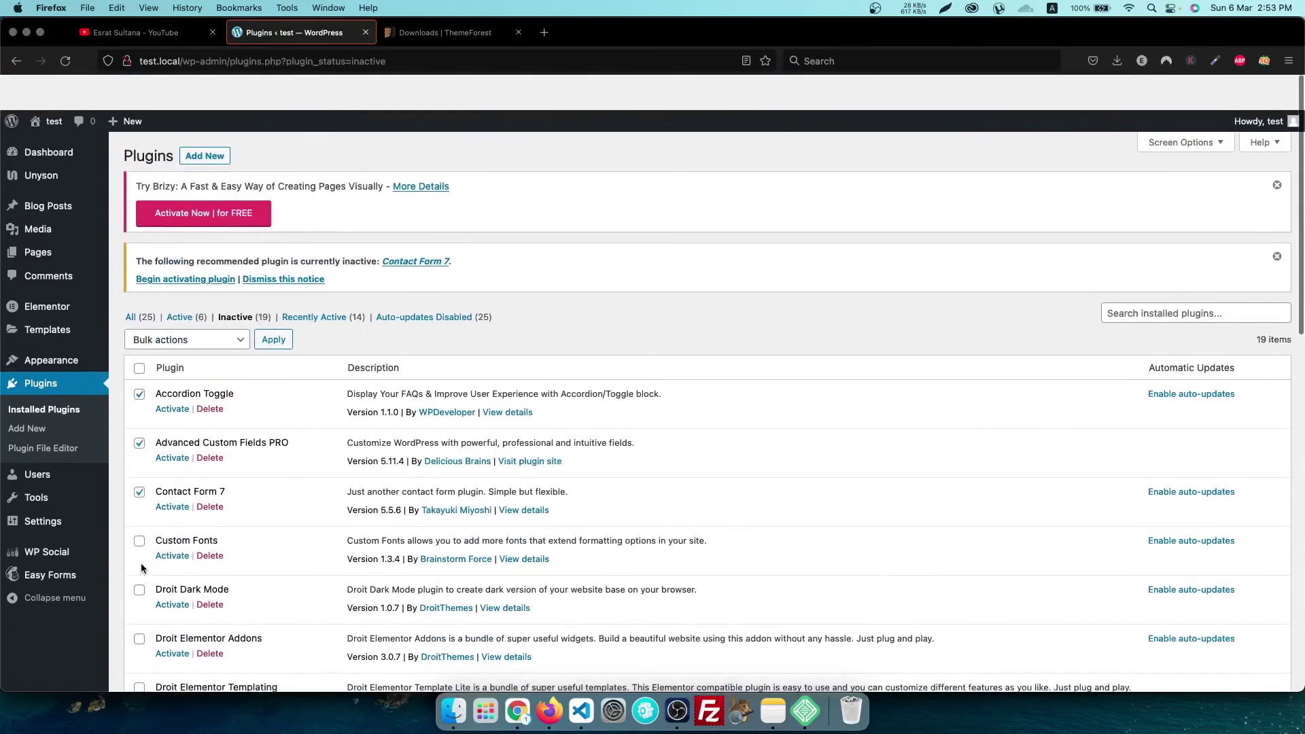
scroll(142, 568, down, 1)
click(194, 305)
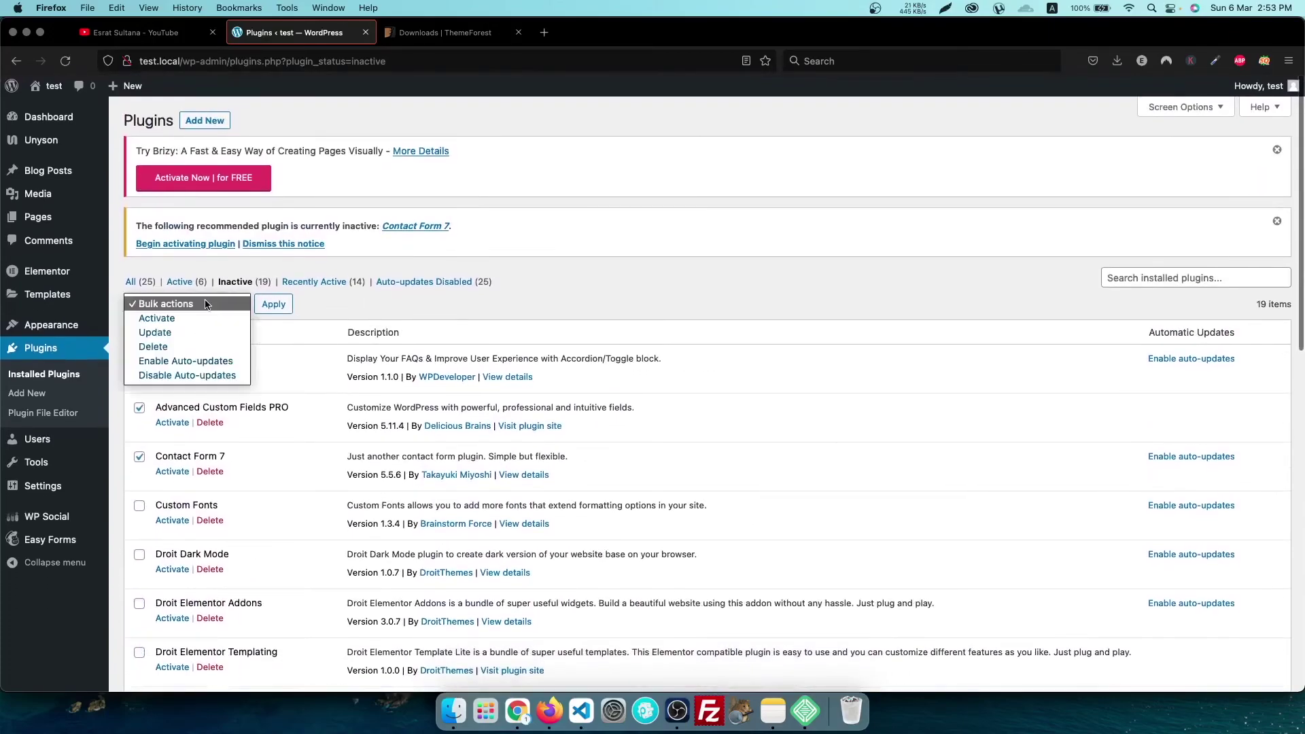
click(158, 318)
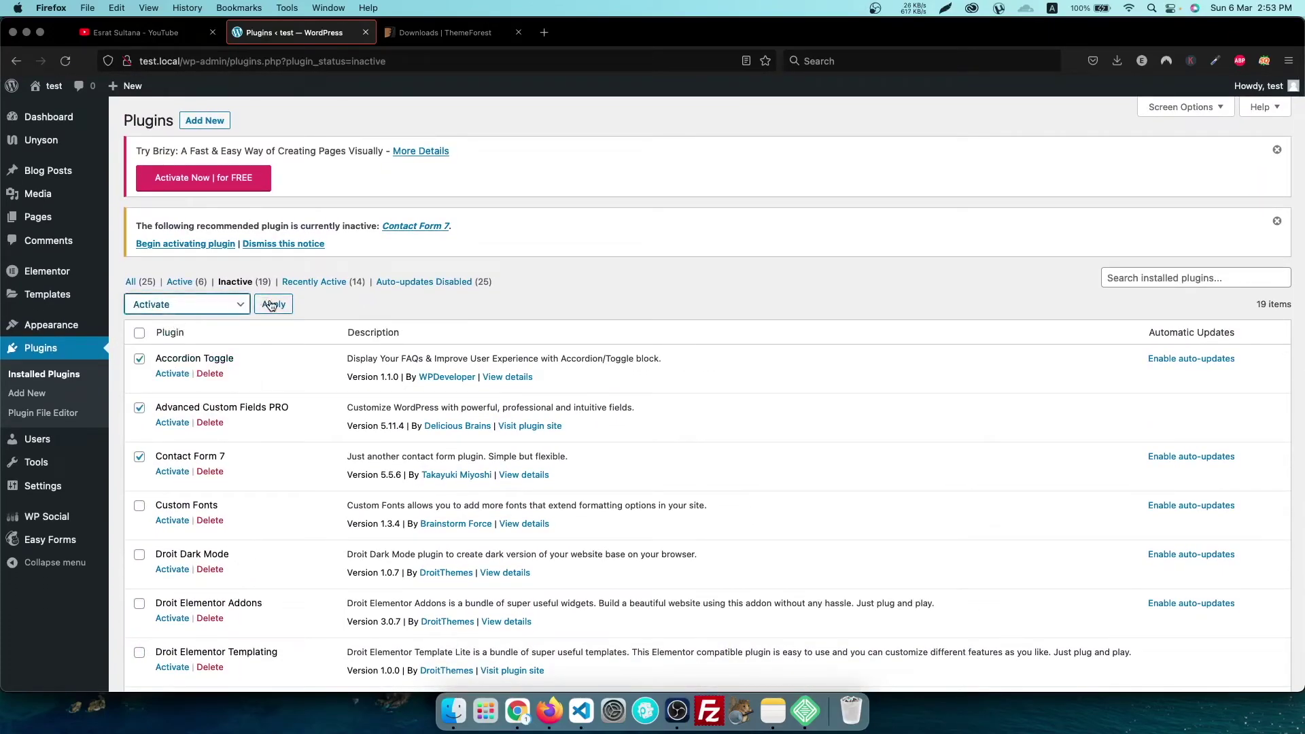
click(271, 305)
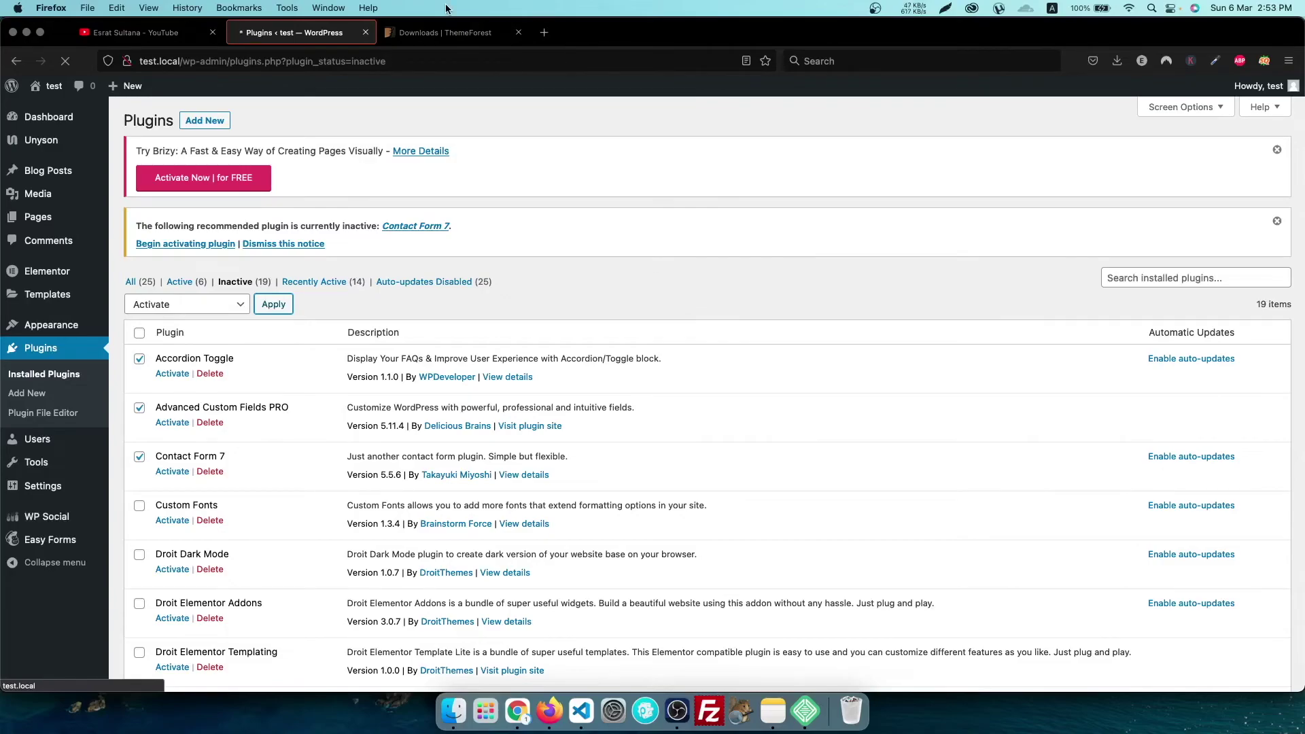
Look through the purchased items on the ThemeForest downloads page and switch to the YouTube channel's videos.
click(446, 32)
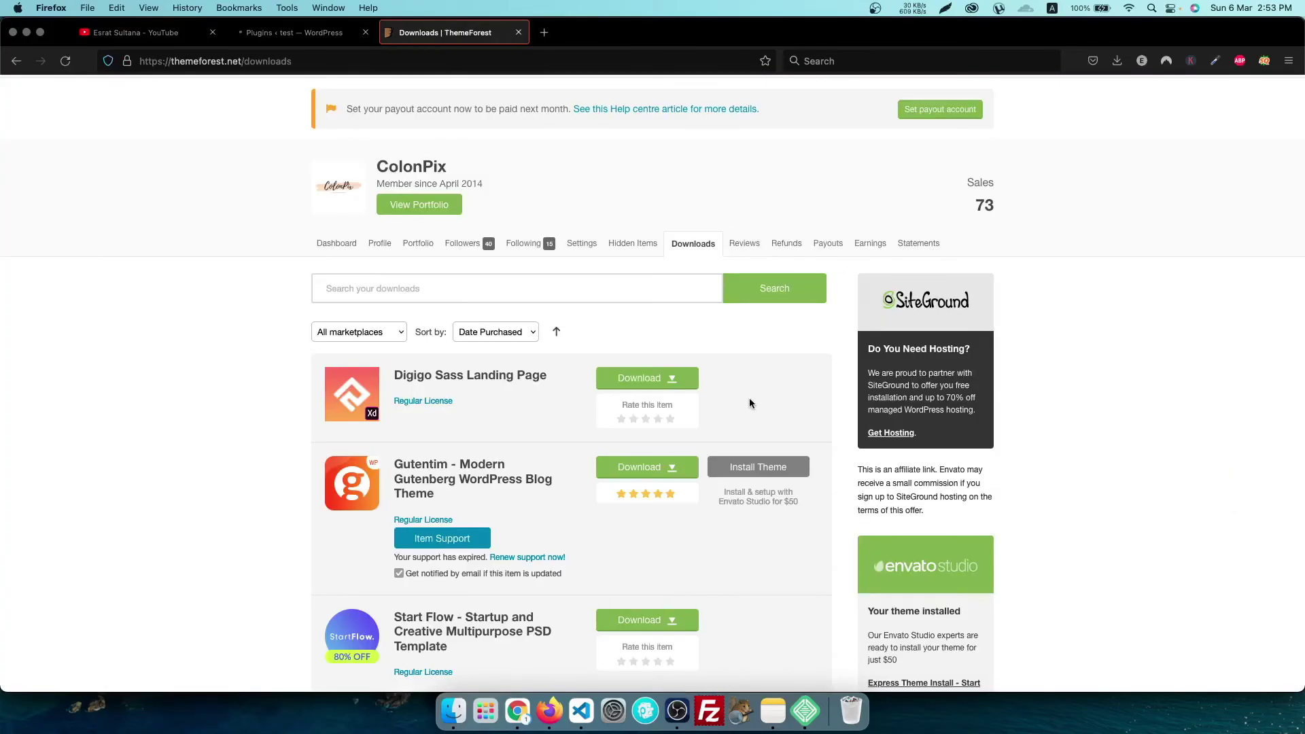
scroll(749, 403, down, 1)
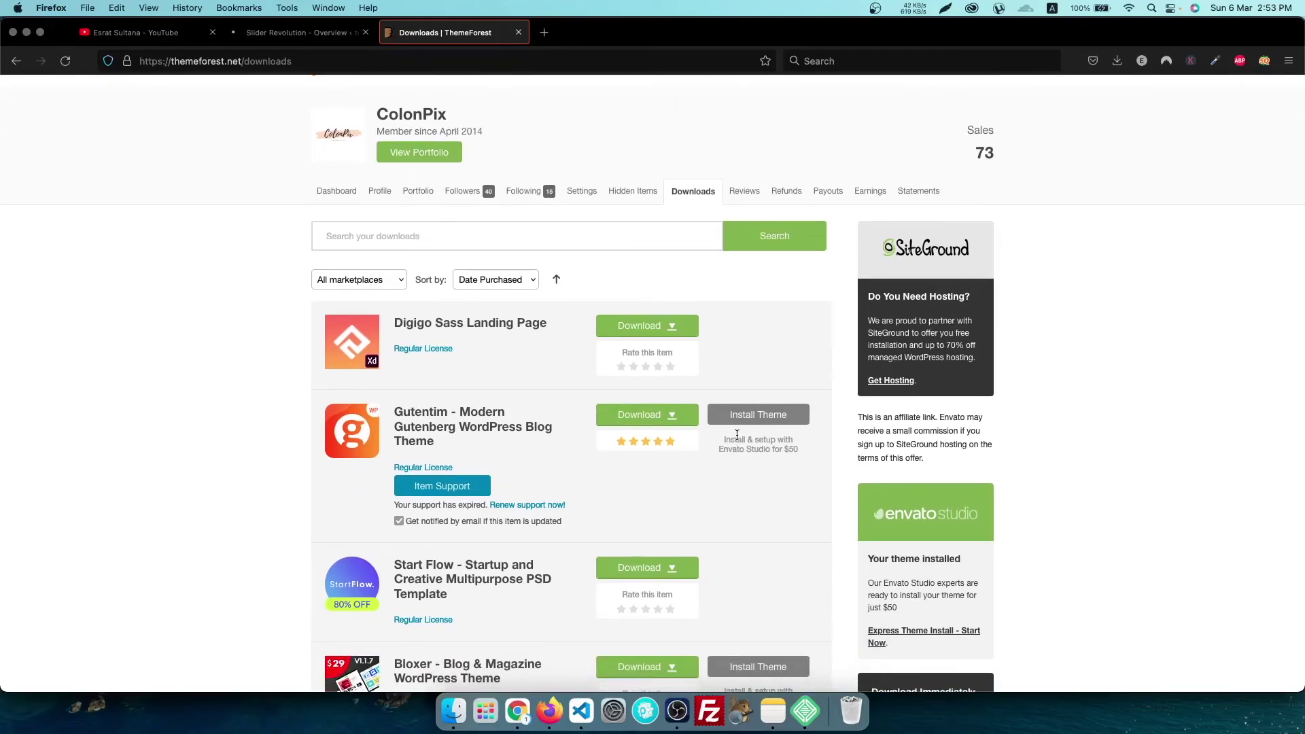
scroll(736, 434, down, 4)
scroll(736, 433, up, 7)
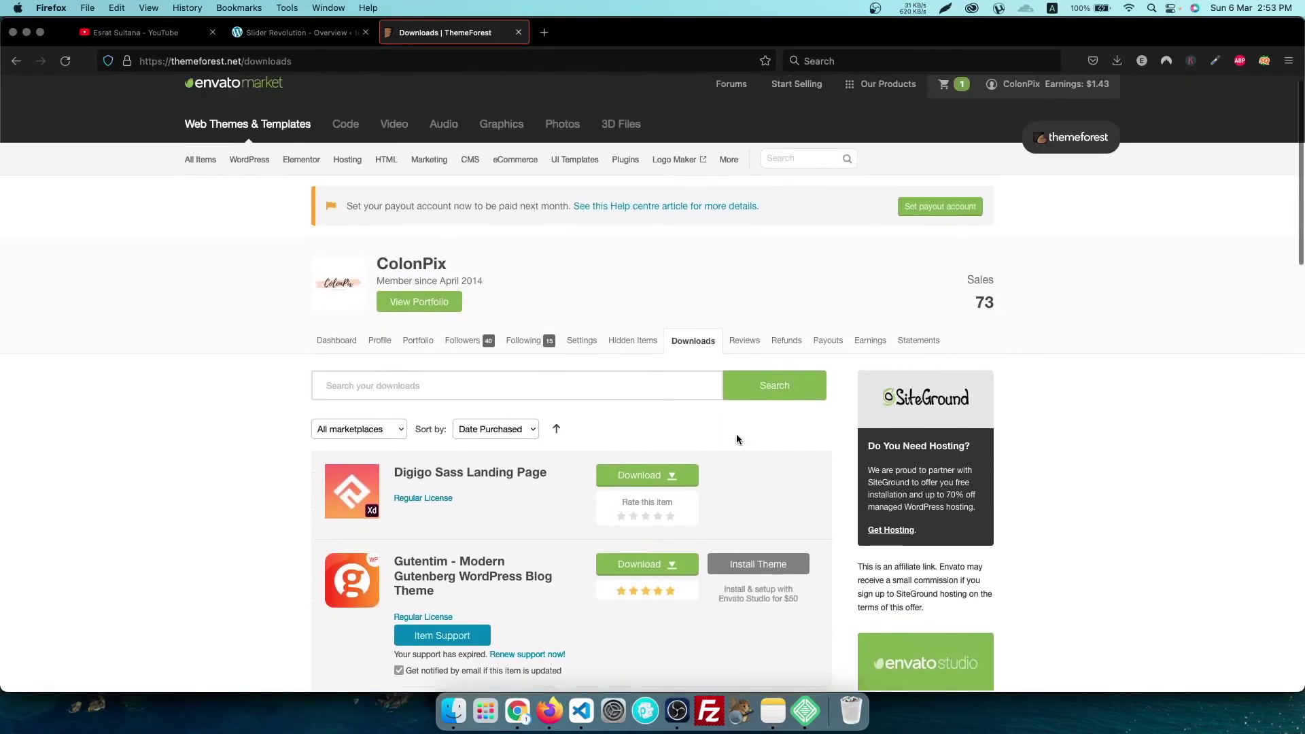
scroll(736, 435, down, 1)
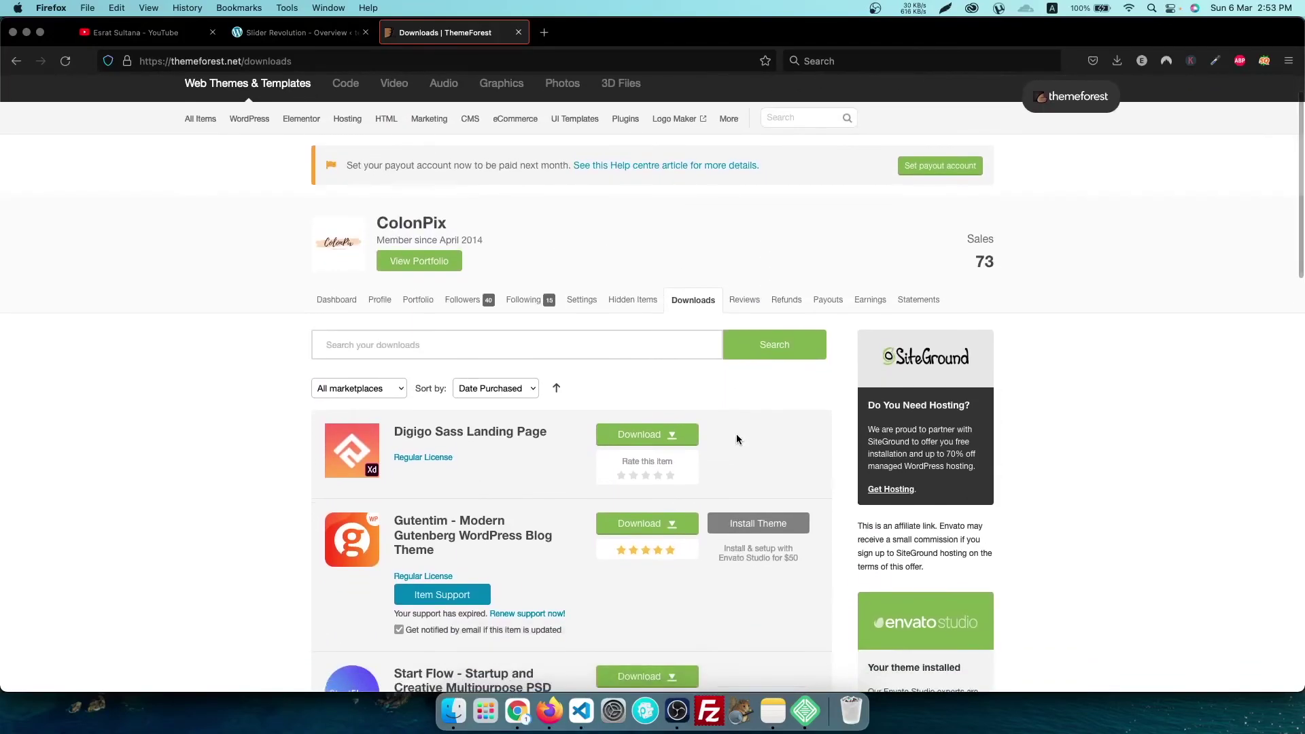
click(149, 30)
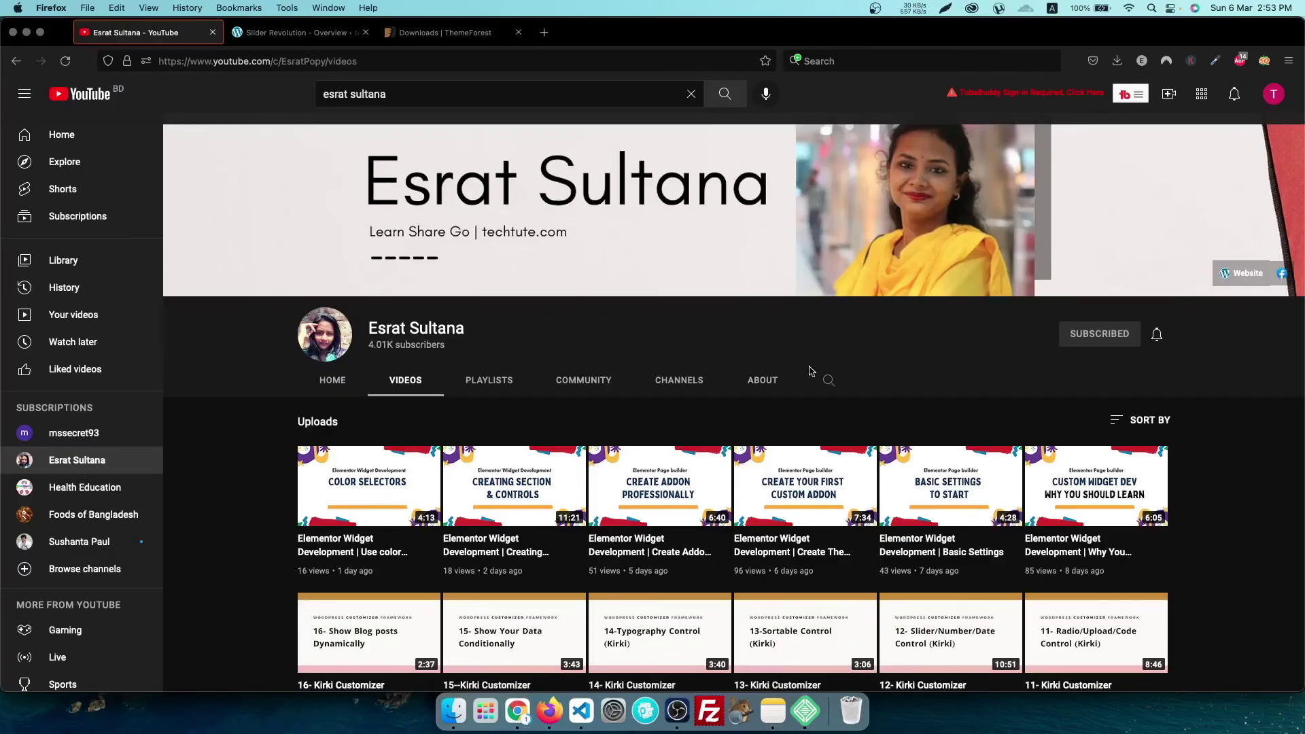